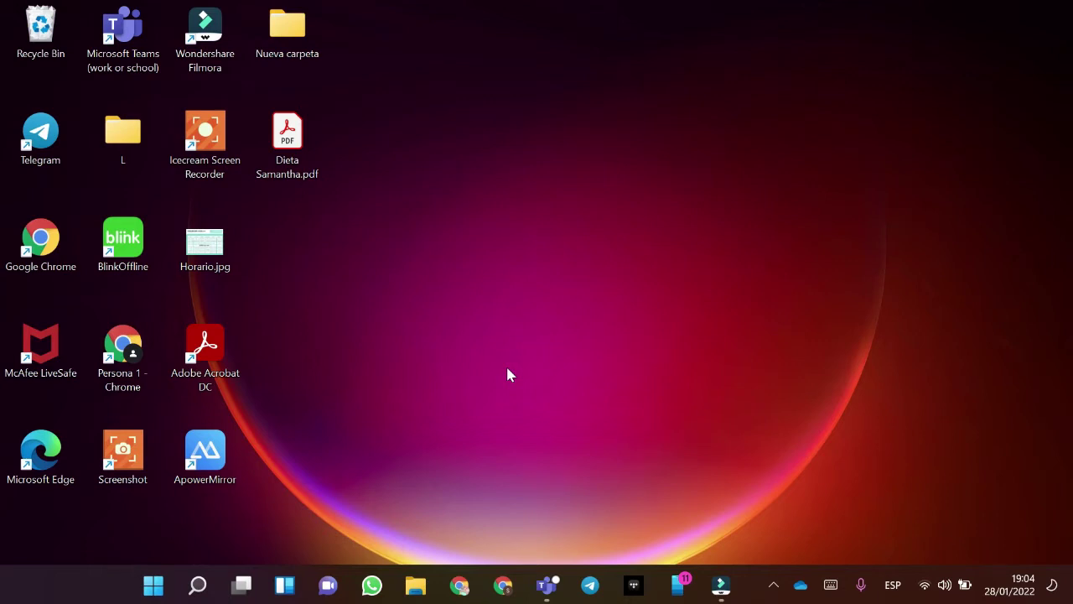
# Step: Open the Documents folder in File Explorer
pyautogui.press('super+e')
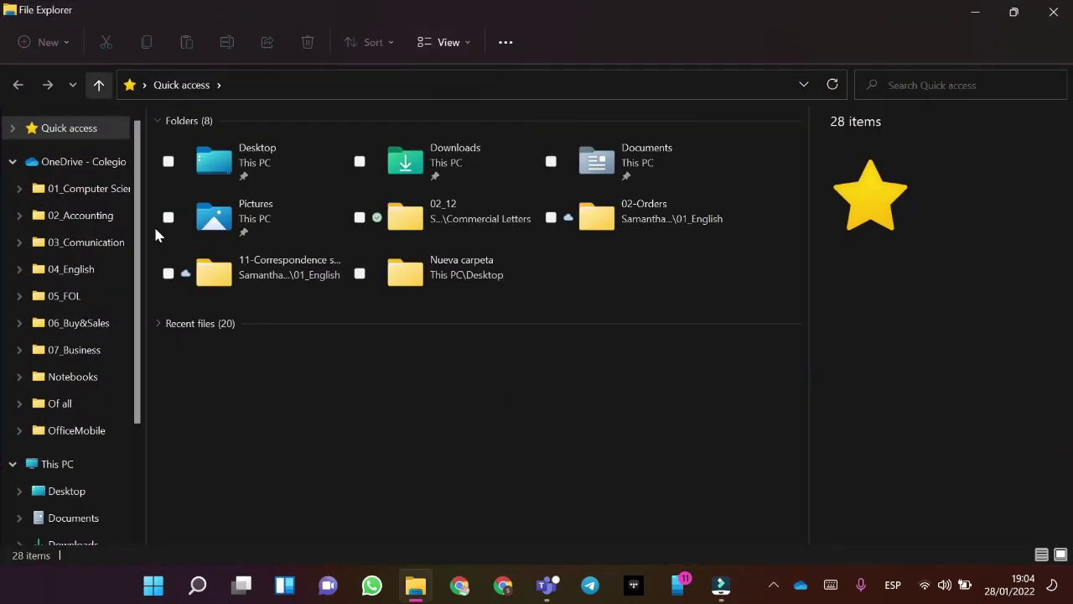
pyautogui.scroll(-2, 118, 427)
pyautogui.click(88, 425)
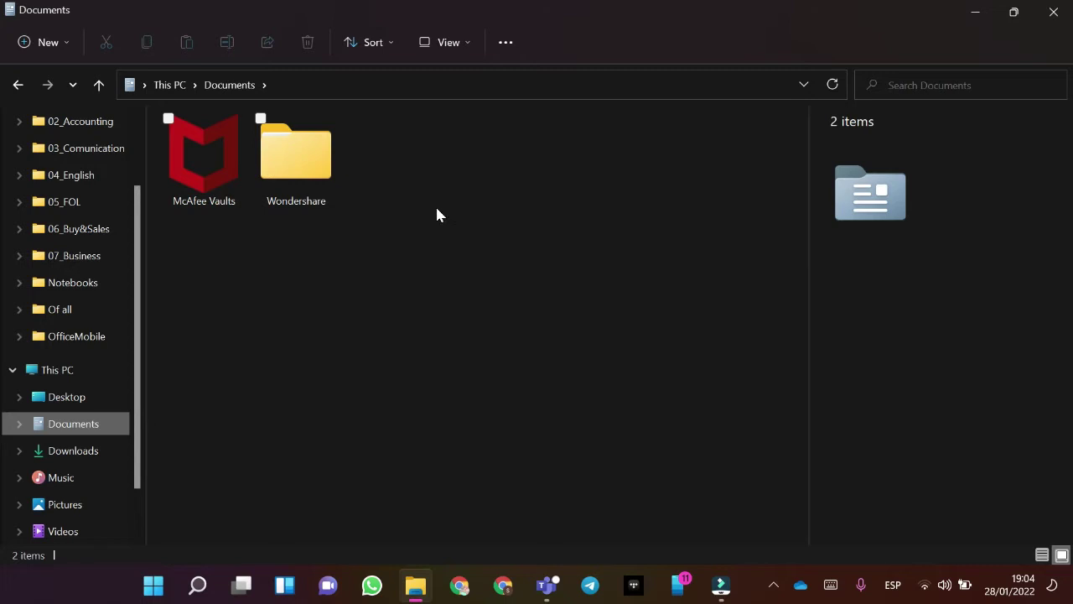
# Step: Switch to Microsoft Teams and view the Bits and Pieces II contents image in the 08_File Explorer channel
pyautogui.click(547, 585)
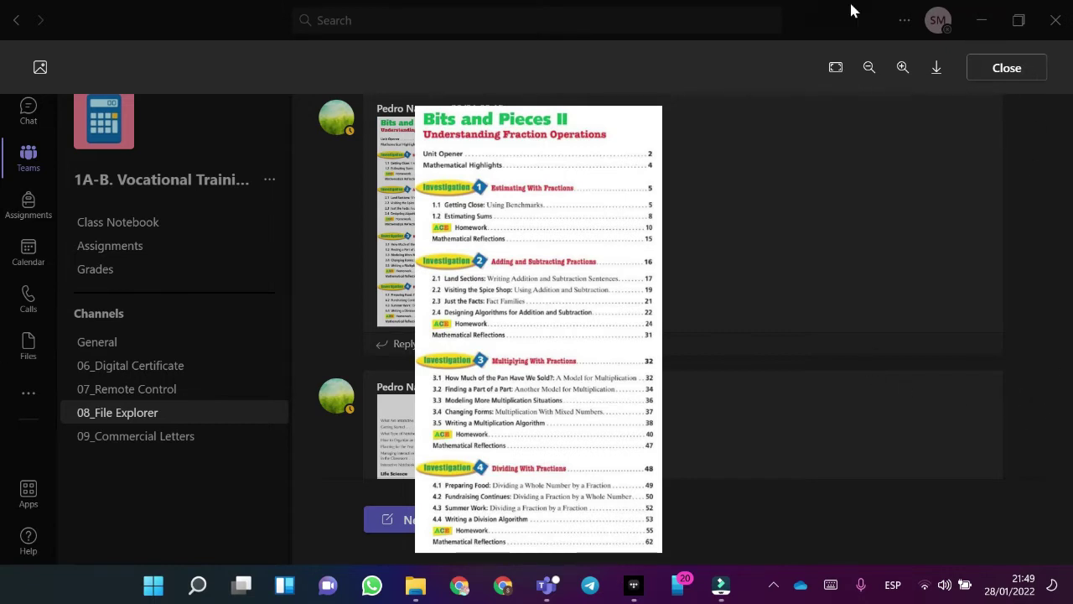
pyautogui.click(592, 101)
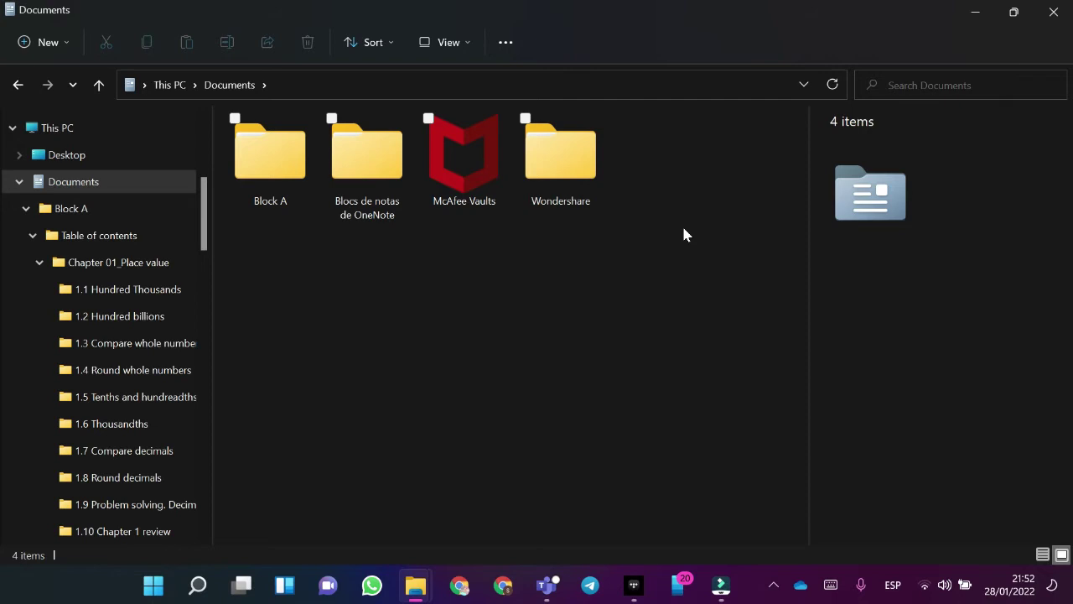
# Step: Create a folder named Block B in Documents and open it
pyautogui.hotkey('ctrl', 'shift', 'n')
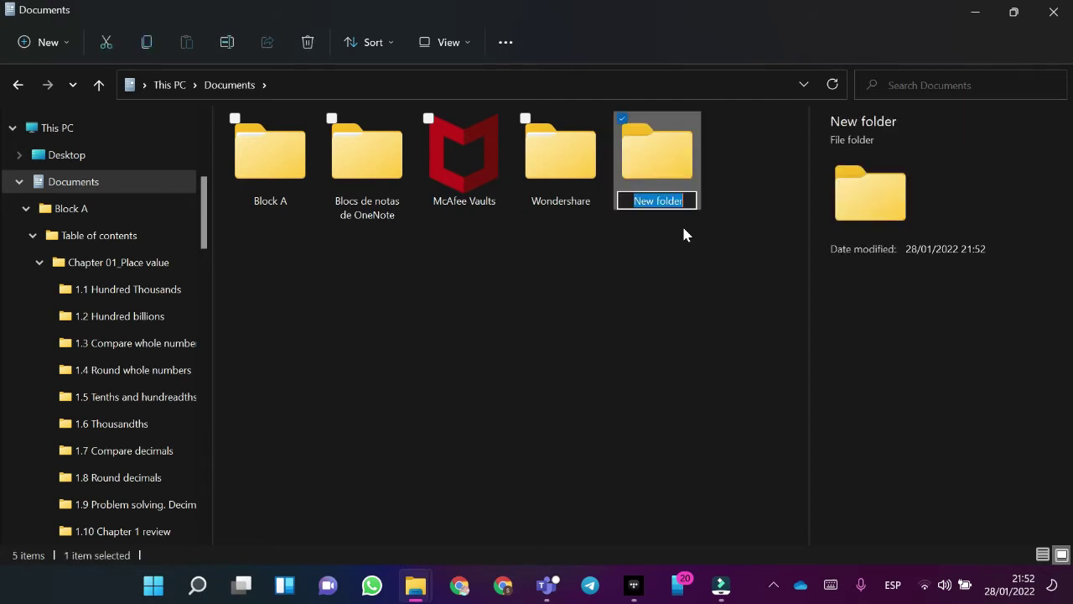
pyautogui.press('BackSpace')
pyautogui.press('capslock')
pyautogui.write('B')
pyautogui.press('capslock')
pyautogui.write('lock B')
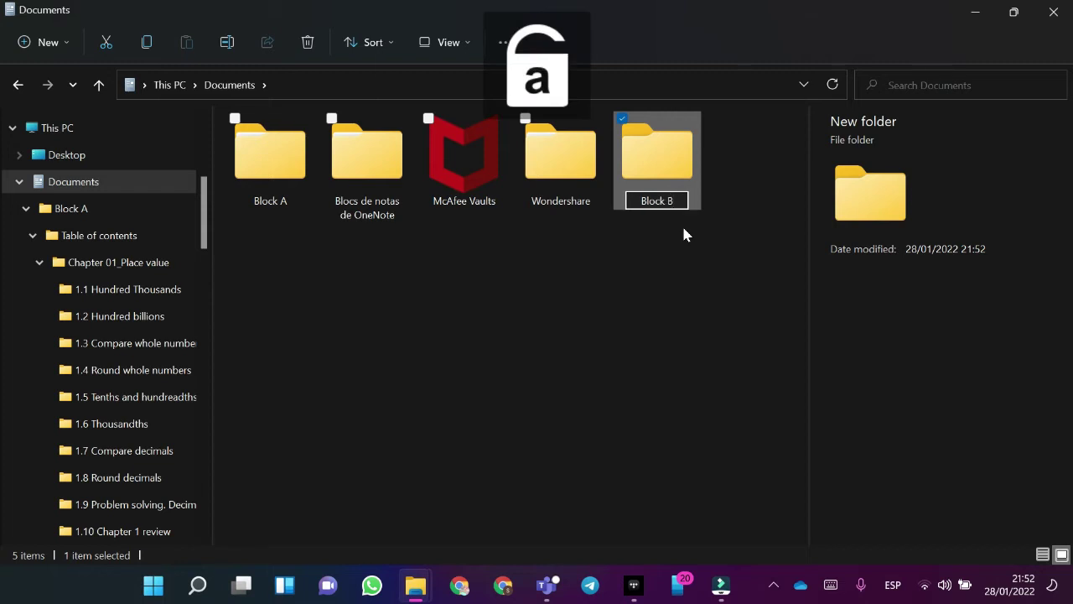
pyautogui.press('Return')
pyautogui.press('Return')
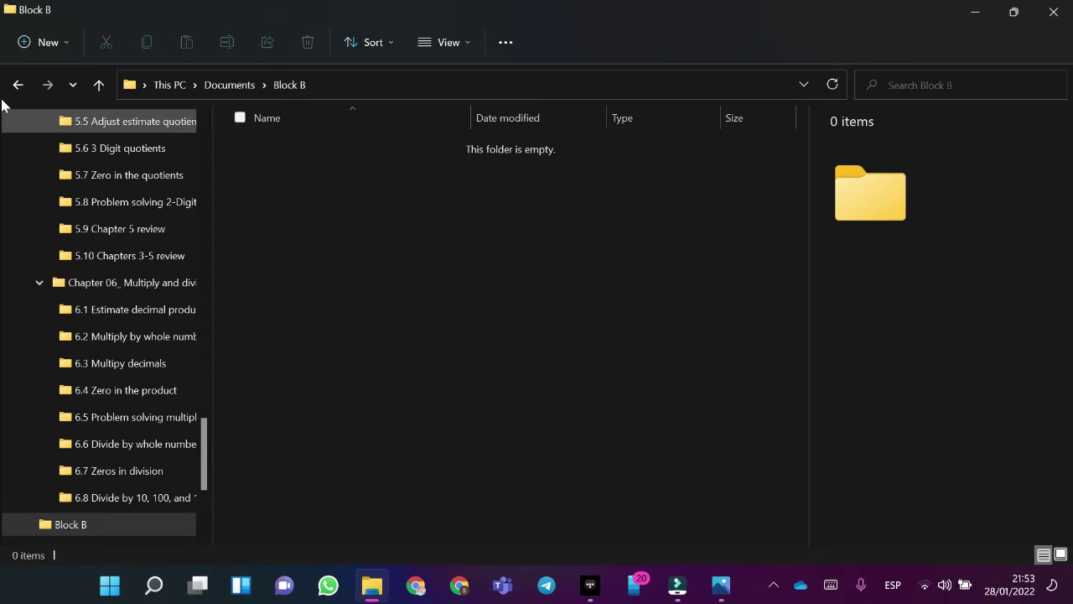
# Step: Reopen the Block B folder and consult the Bits and Pieces II contents image in Photos
pyautogui.click(17, 84)
pyautogui.doubleClick(358, 170)
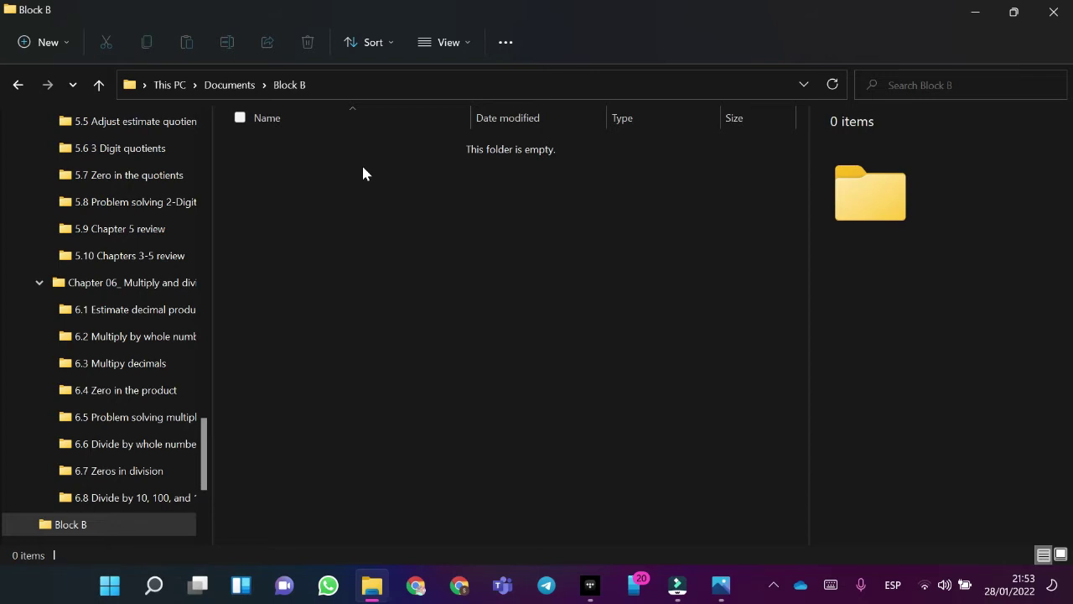
pyautogui.hotkey('alt', 'Tab')
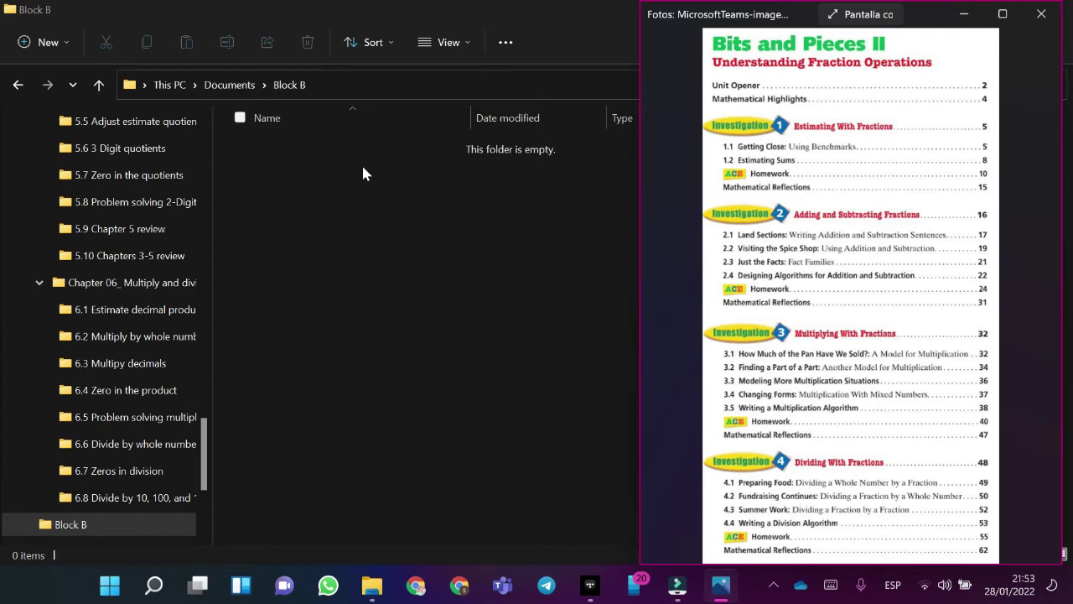
pyautogui.click(722, 584)
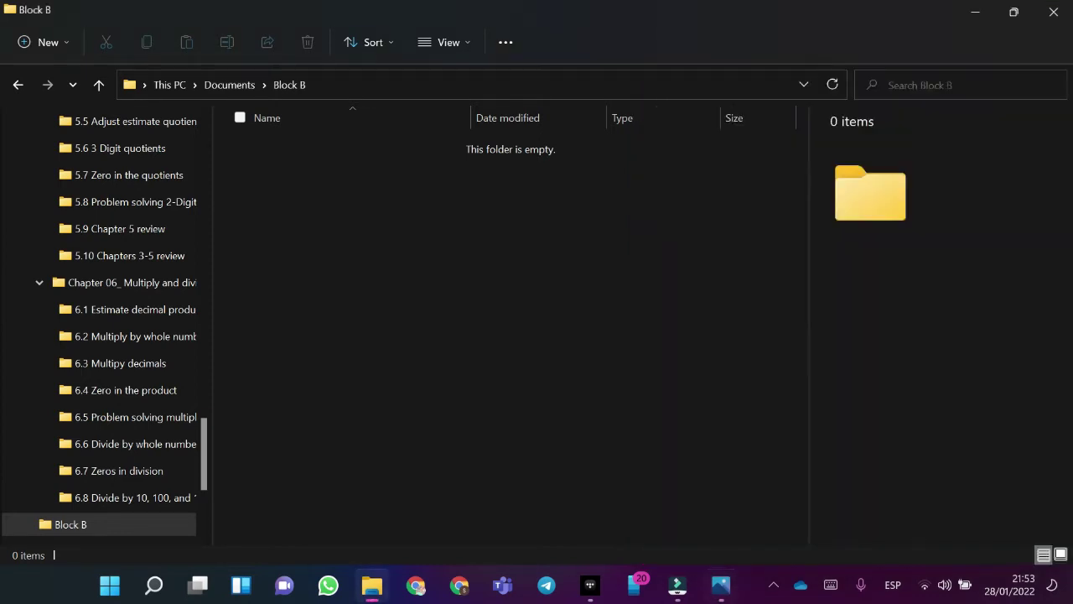
pyautogui.click(773, 584)
pyautogui.click(577, 302)
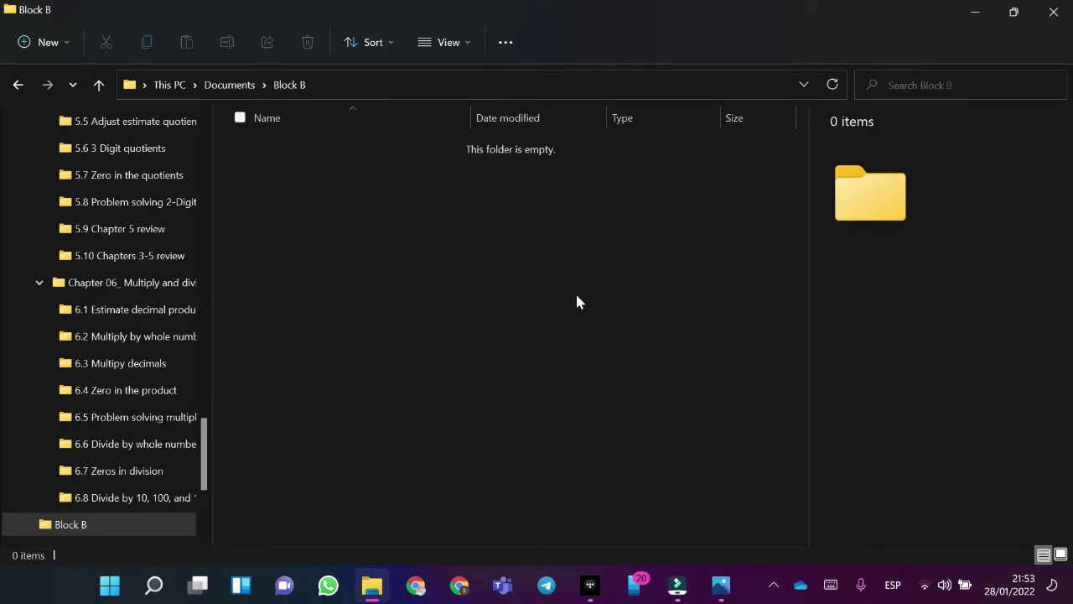
# Step: Create a new folder inside Block B and check the contents image for the book title
pyautogui.hotkey('ctrl', 'shift', 'n')
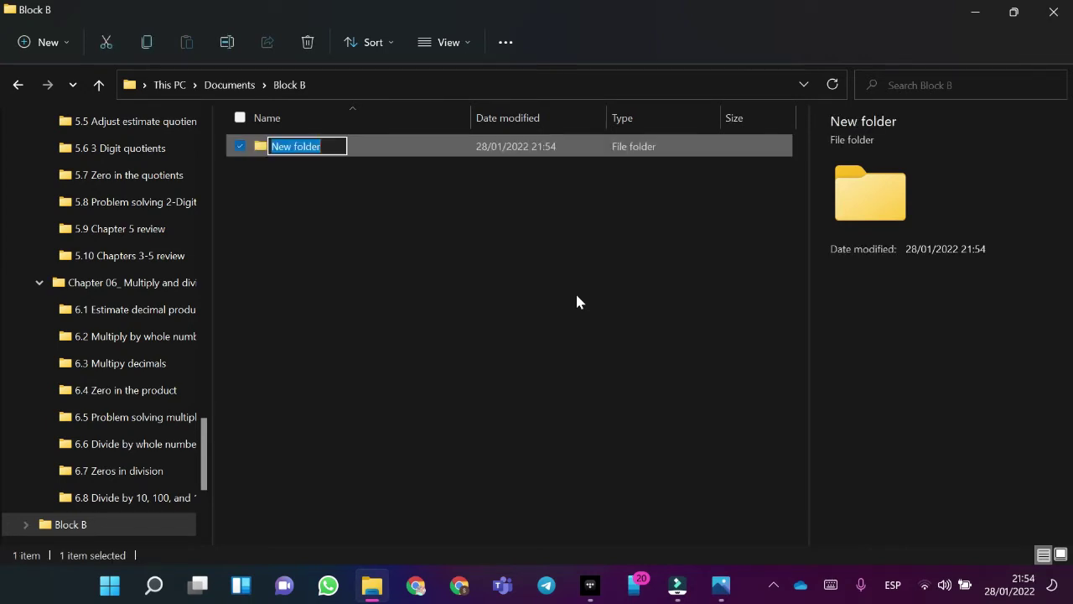
pyautogui.press('BackSpace')
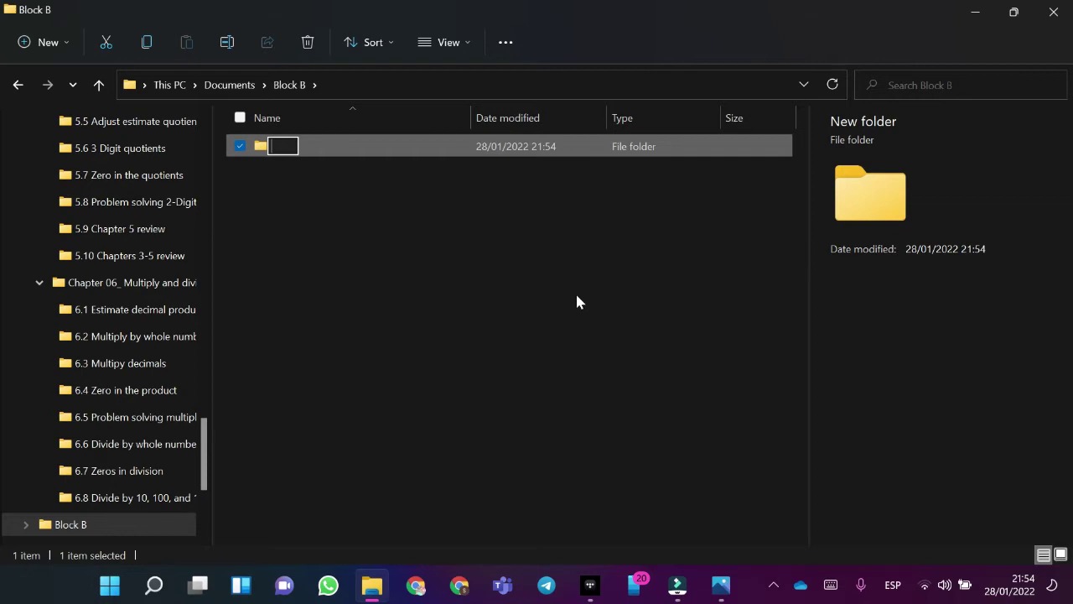
pyautogui.click(386, 187)
pyautogui.hotkey('alt', 'Tab')
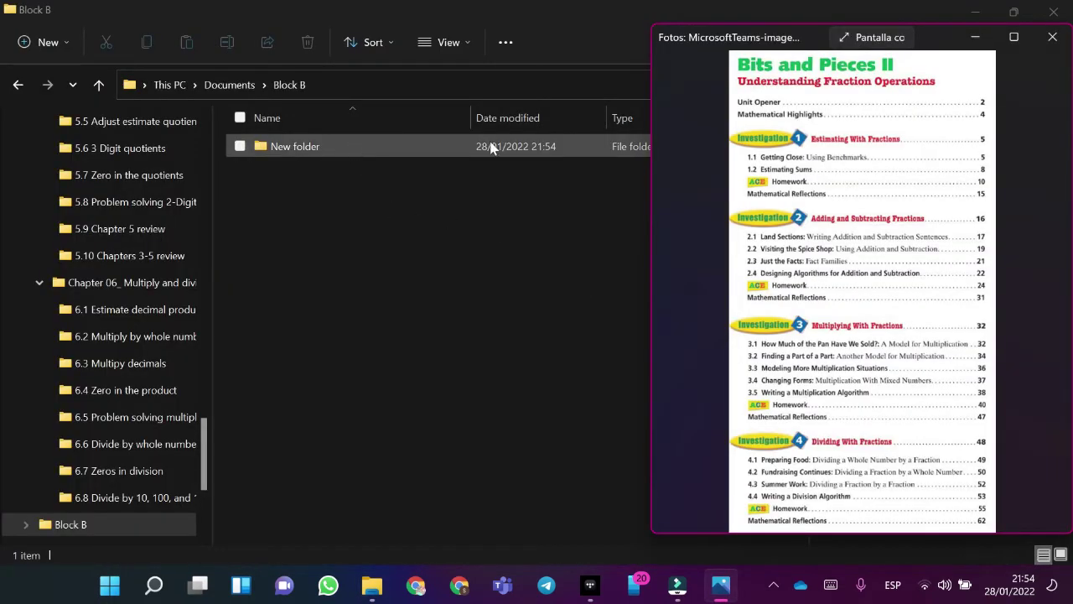
# Step: Rename the new folder in Block B as Bits and Pieces II and open it
pyautogui.click(297, 144)
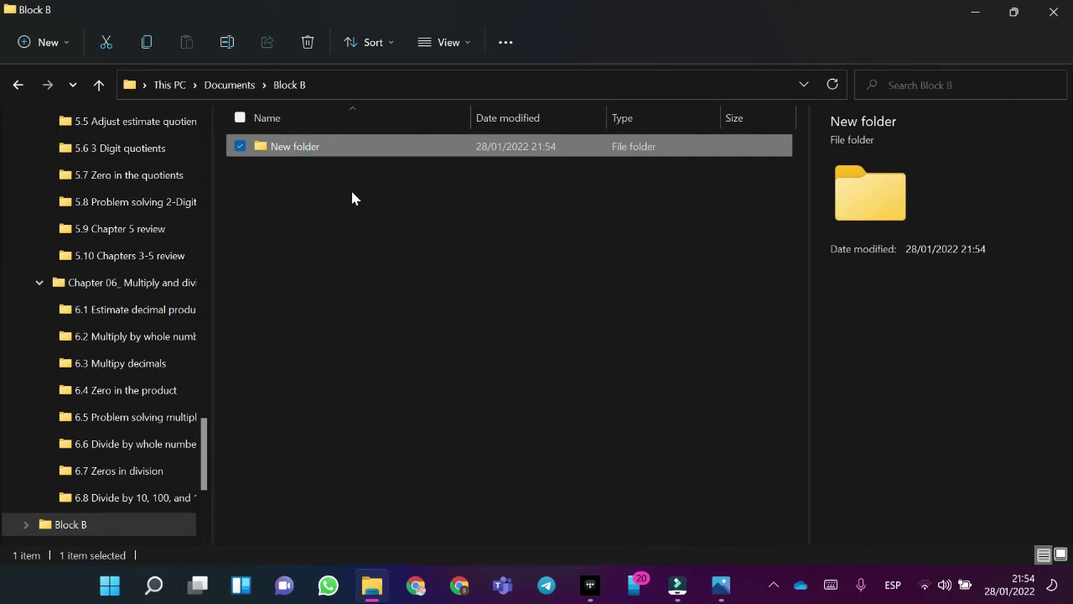
pyautogui.press('F2')
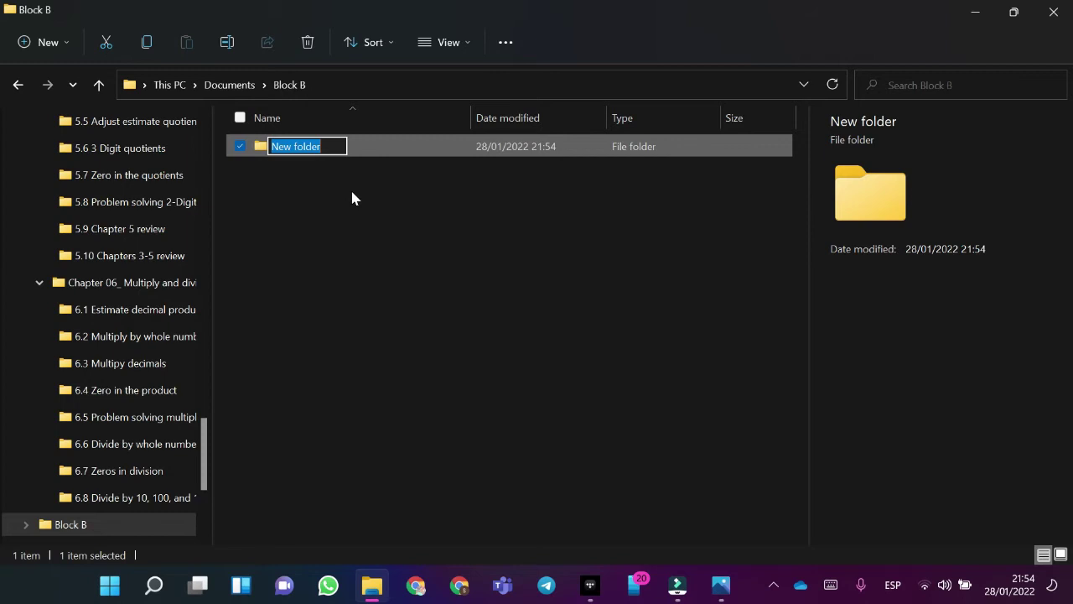
pyautogui.press('BackSpace')
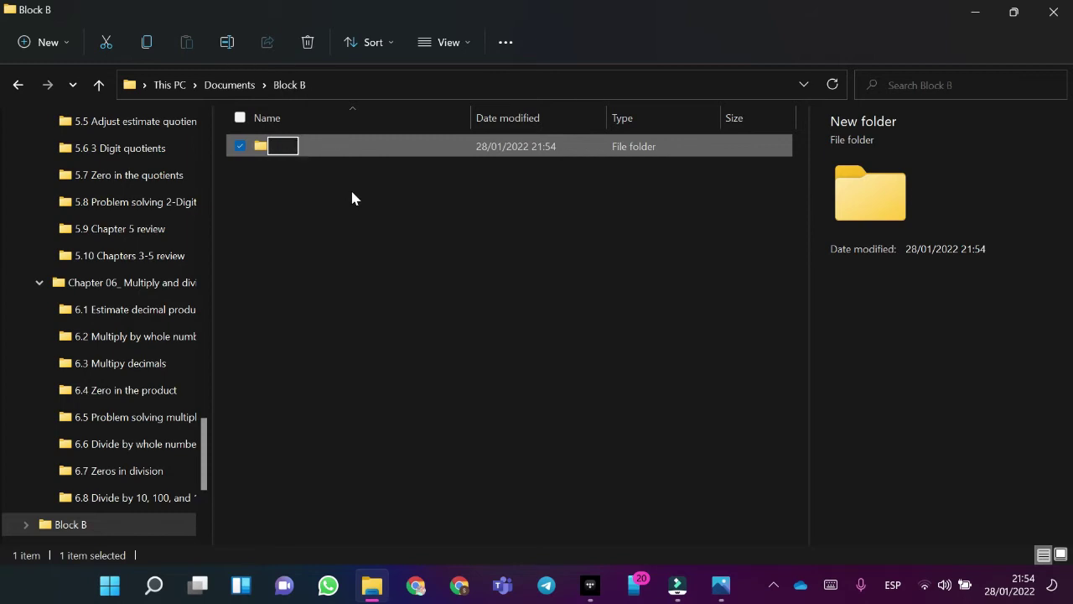
pyautogui.press('capslock')
pyautogui.write('B')
pyautogui.press('capslock')
pyautogui.write('lts and')
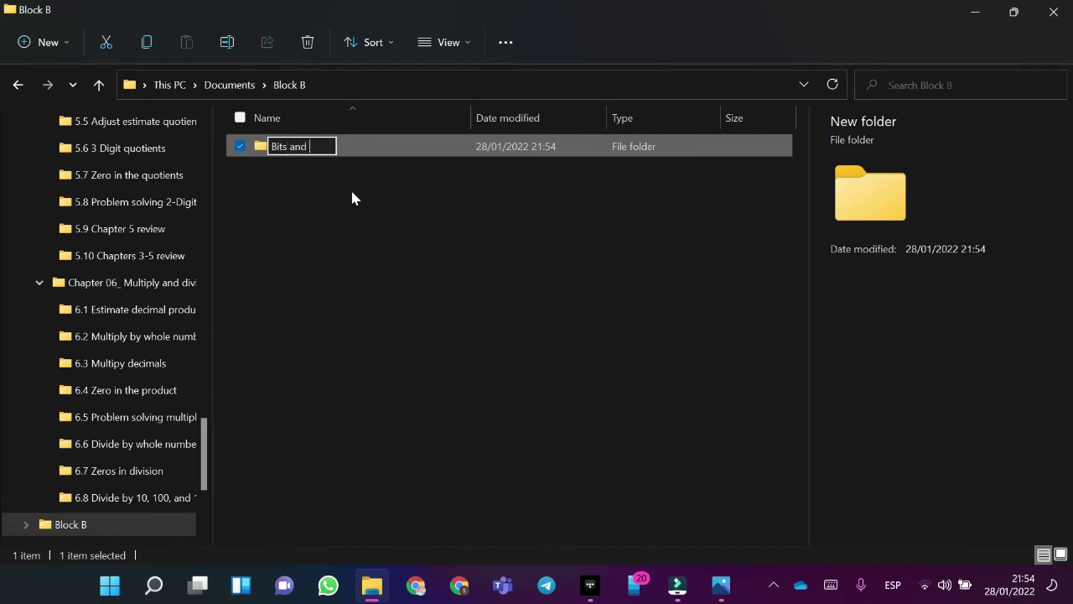
pyautogui.press('capslock')
pyautogui.write('P')
pyautogui.press('capslock')
pyautogui.write('ieces')
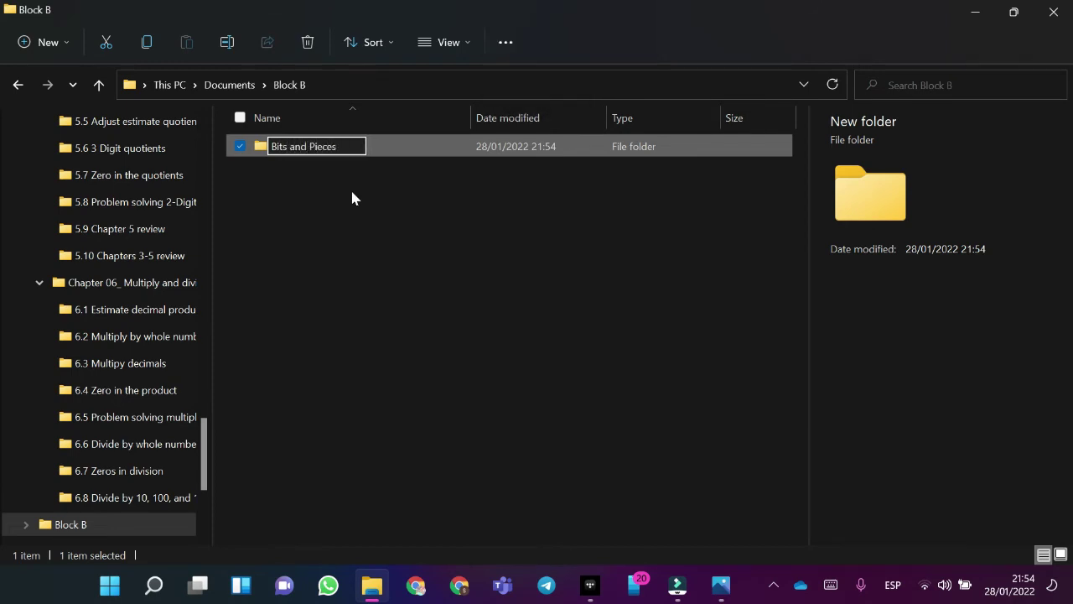
pyautogui.press('capslock')
pyautogui.write('II')
pyautogui.press('capslock')
pyautogui.press('Return')
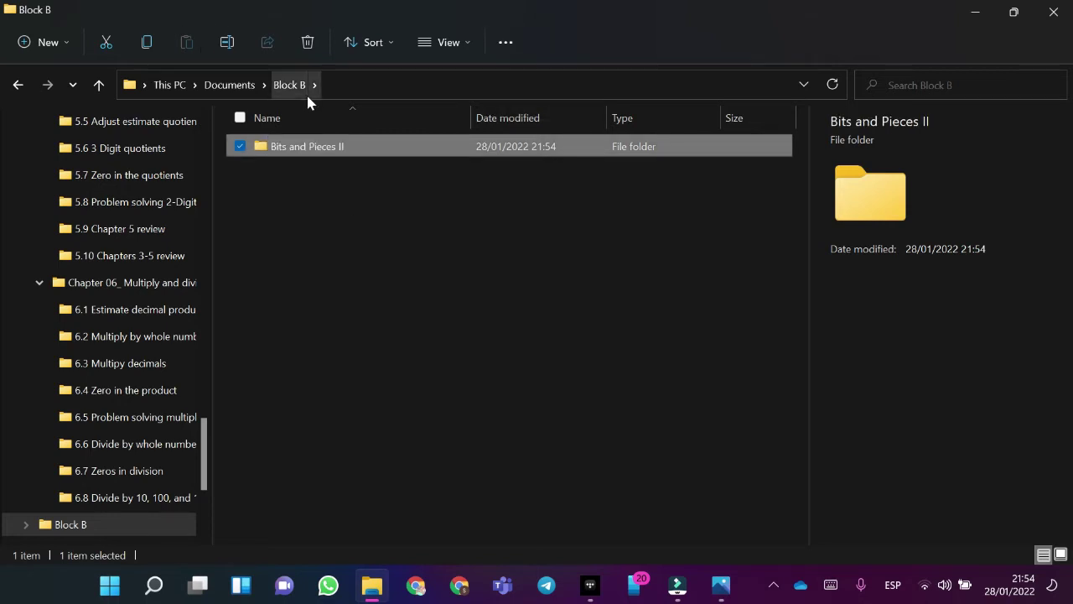
pyautogui.press('Return')
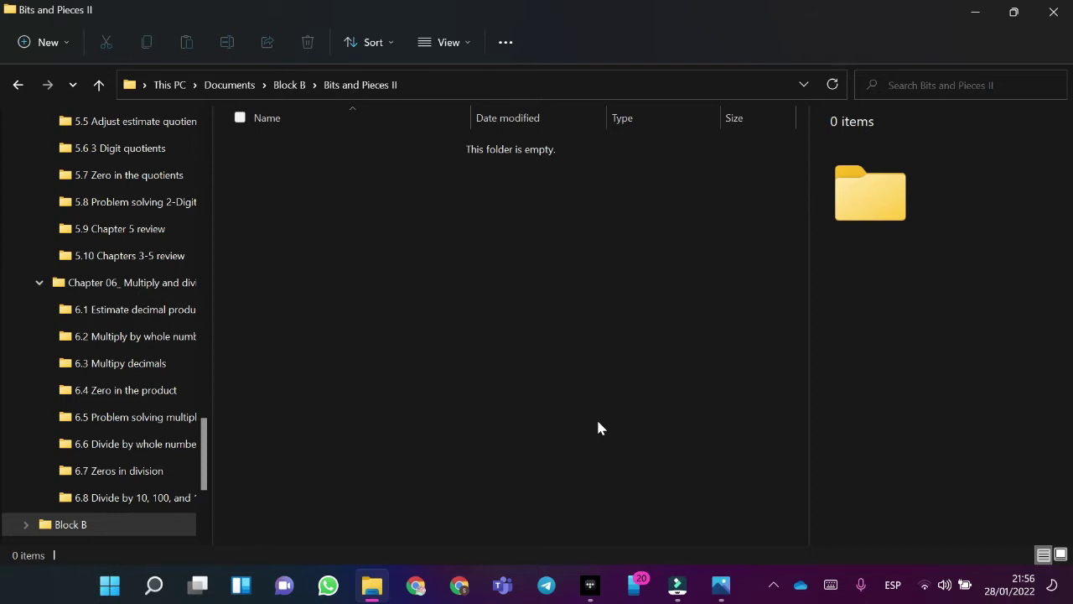
# Step: Check the investigations in the contents image, then create four folders with default names inside Bits and Pieces II
pyautogui.press('super')
pyautogui.press('super')
pyautogui.hotkey('alt', 'Tab')
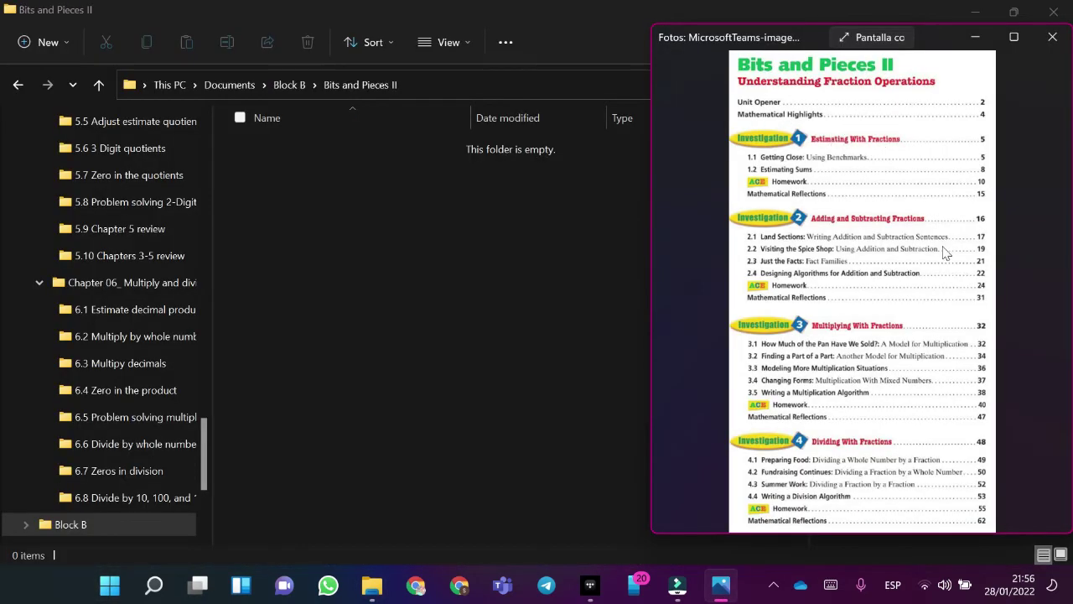
pyautogui.click(449, 323)
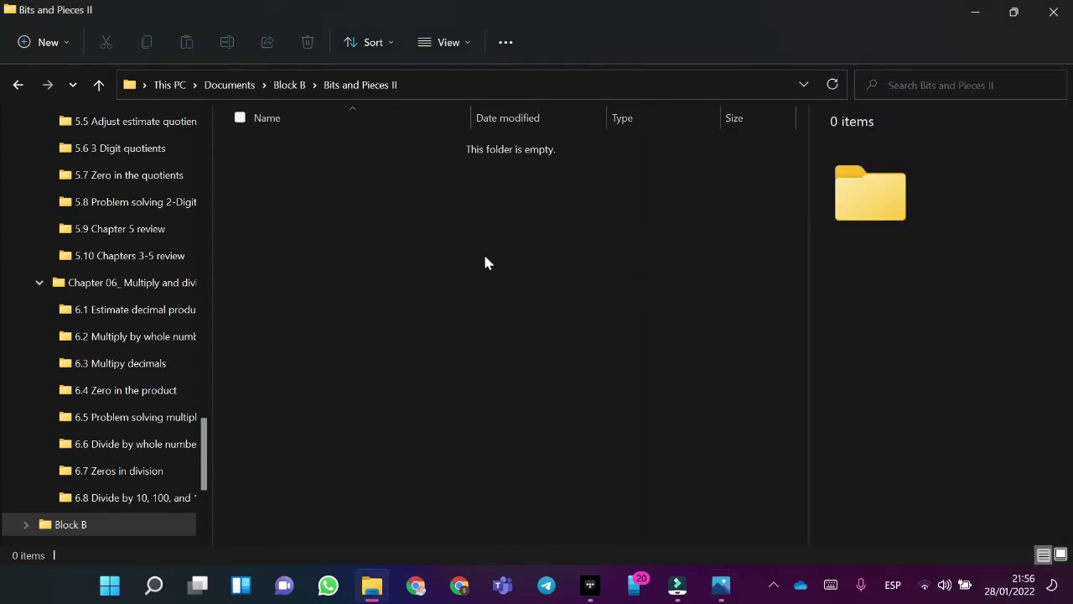
pyautogui.hotkey('ctrl', 'shift', 'n')
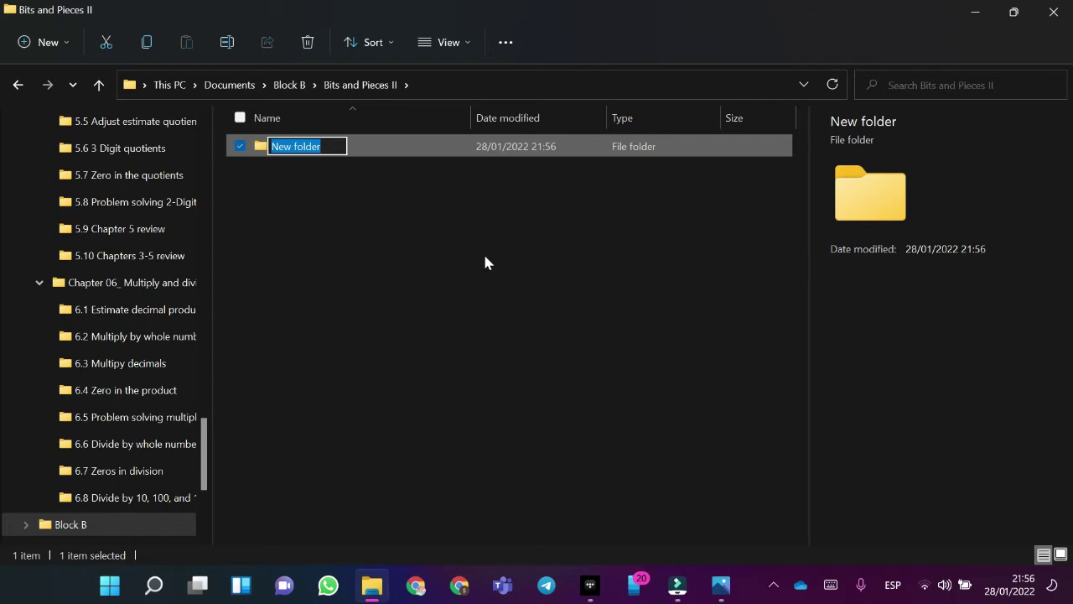
pyautogui.press('Return')
pyautogui.hotkey('ctrl', 'shift', 'n')
pyautogui.press('Return')
pyautogui.hotkey('ctrl', 'shift', 'n')
pyautogui.press('Return')
pyautogui.hotkey('ctrl', 'shift', 'n')
pyautogui.press('Return')
pyautogui.click(484, 262)
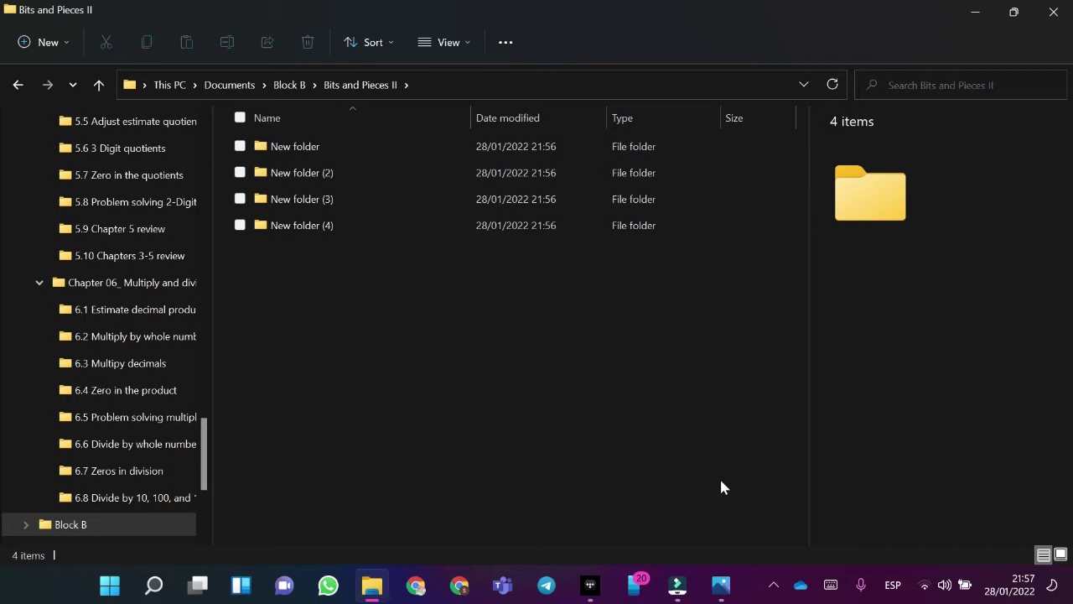
# Step: Consult the contents image for the title of Investigation 1
pyautogui.click(372, 145)
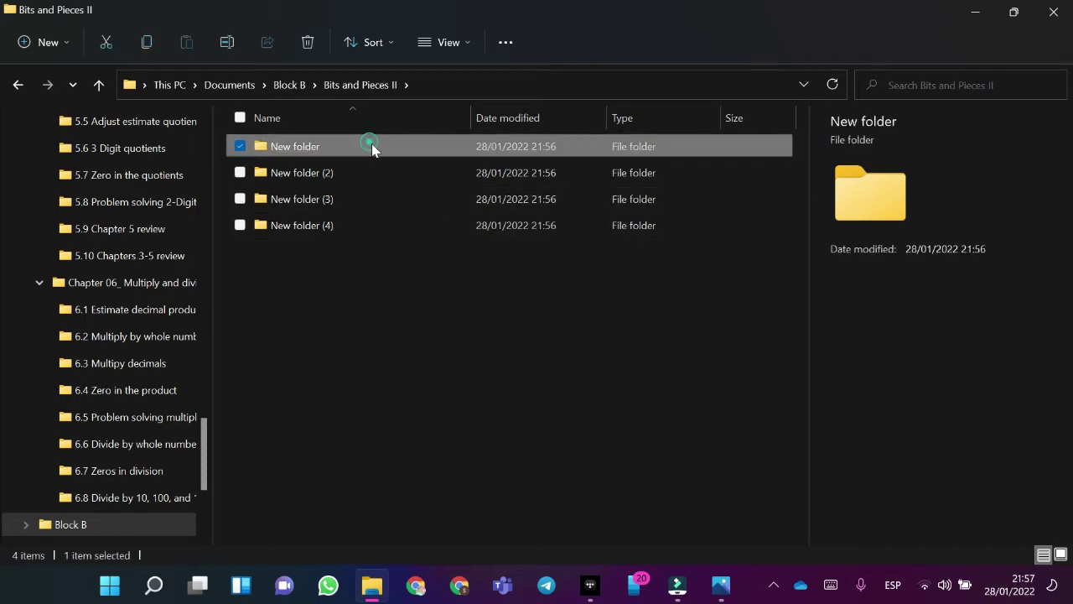
pyautogui.click(549, 394)
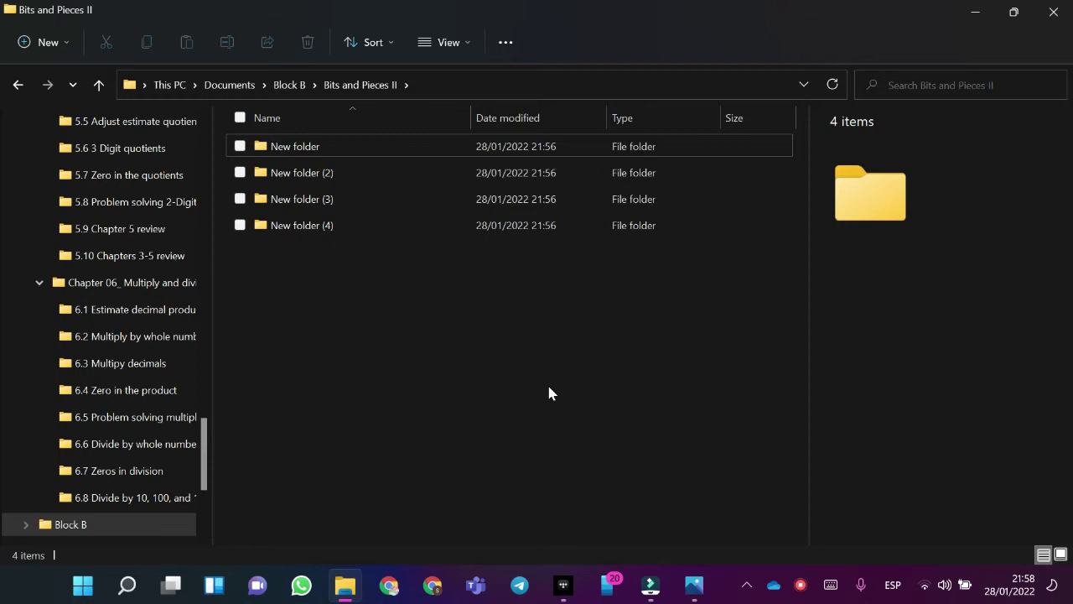
pyautogui.hotkey('alt', 'Tab')
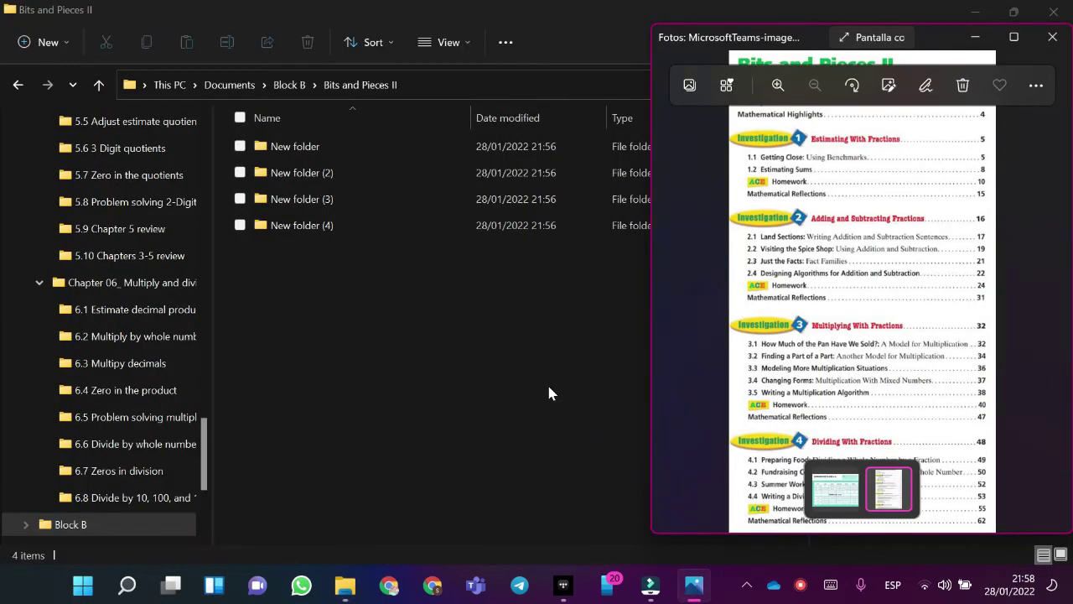
pyautogui.click(347, 150)
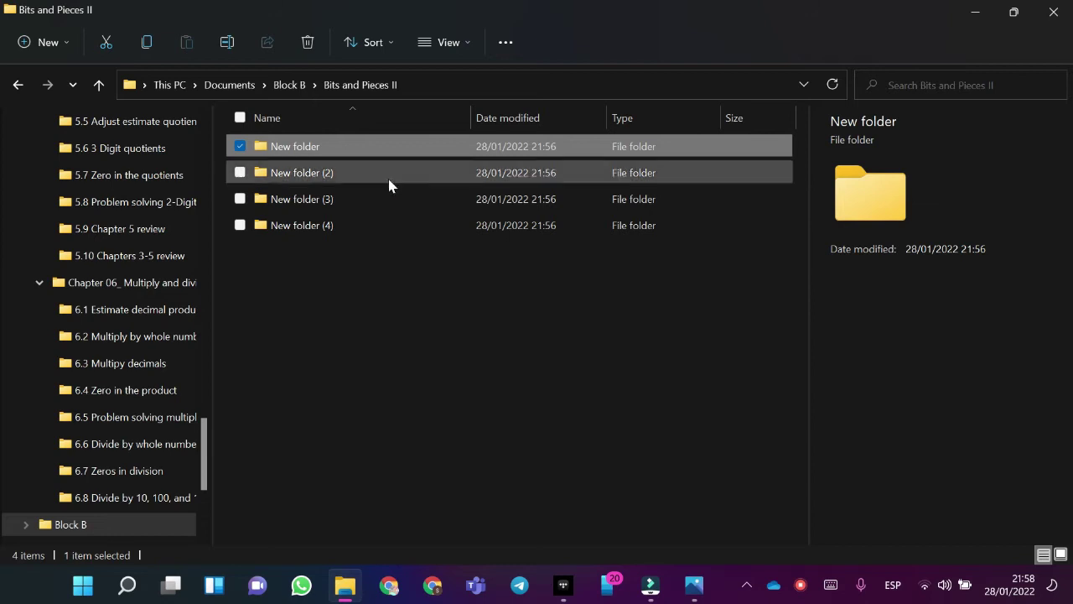
pyautogui.click(347, 277)
# Step: Rename the first new folder in Bits and Pieces II as 01_Estimating with fractions
pyautogui.click(332, 150)
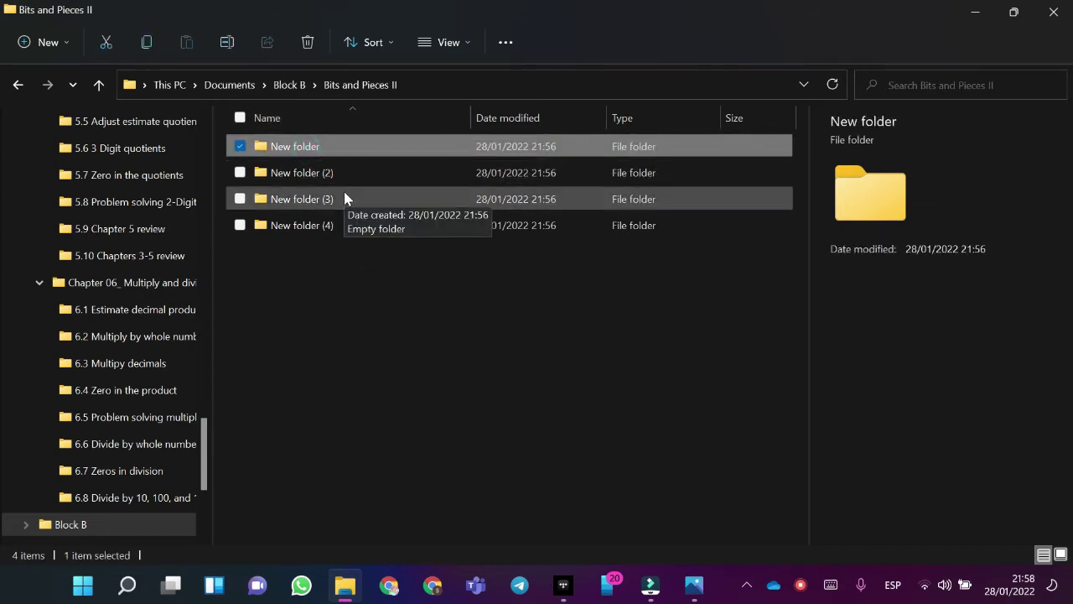
pyautogui.press('F2')
pyautogui.press('BackSpace')
pyautogui.write('01_')
pyautogui.press('capslock')
pyautogui.write('E')
pyautogui.press('capslock')
pyautogui.write('stima')
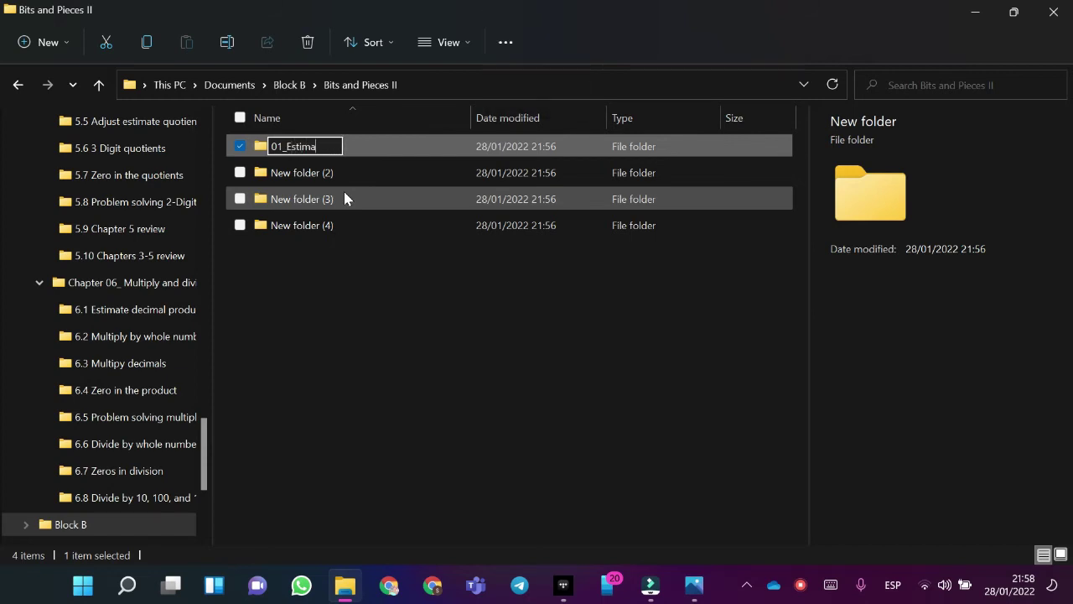
pyautogui.write('ting wit')
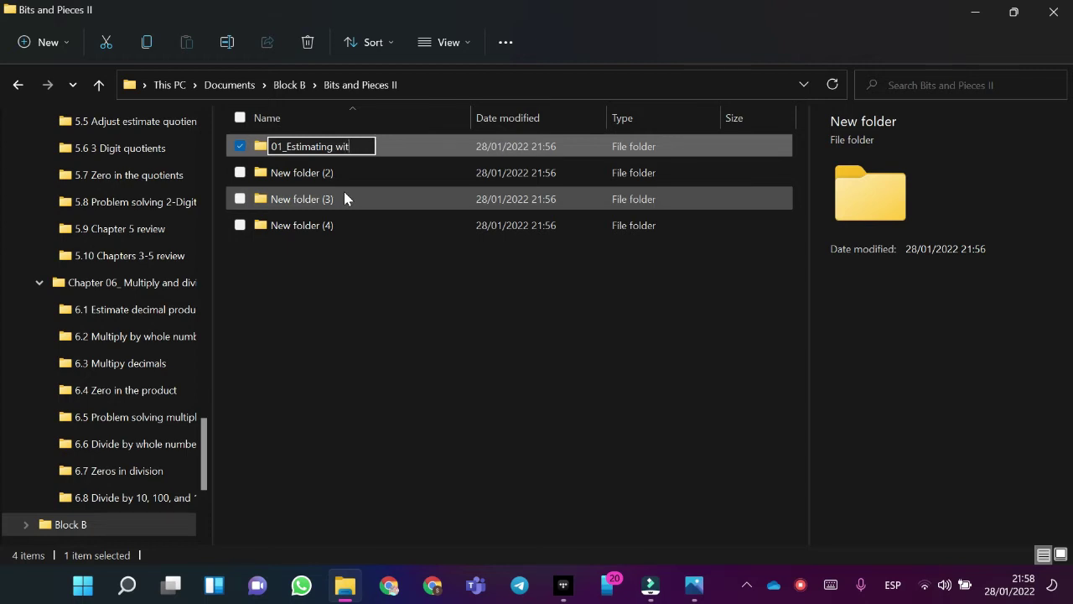
pyautogui.write('h fractions')
pyautogui.press('Return')
# Step: Check the Investigation 2 title in the contents image and rename New folder (2) as "02_ Adding and subtracting fractions"
pyautogui.press('Down')
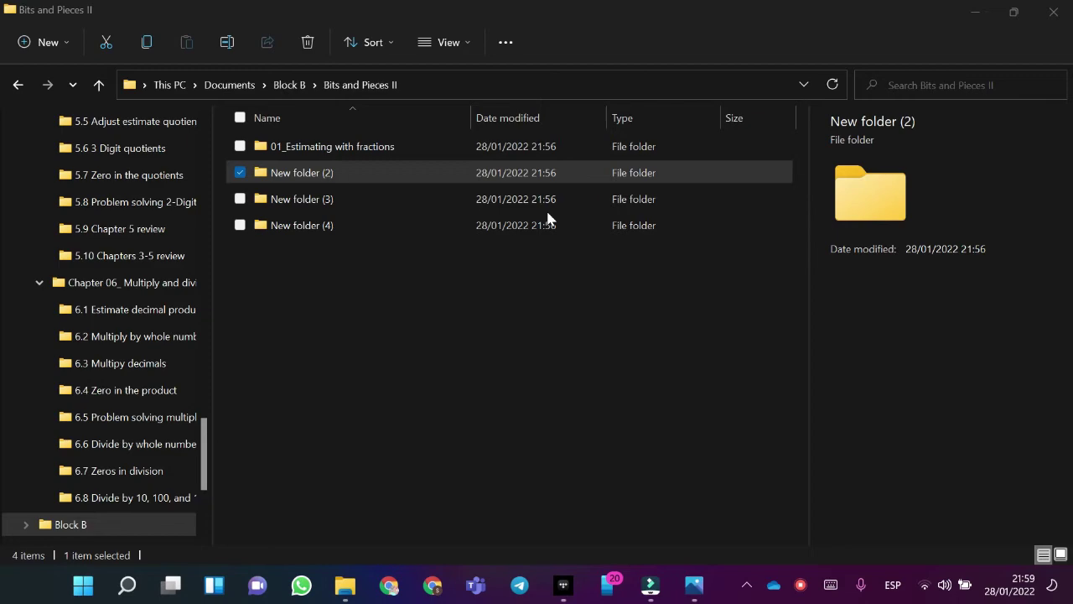
pyautogui.hotkey('alt', 'Tab')
pyautogui.hotkey('alt', 'Tab')
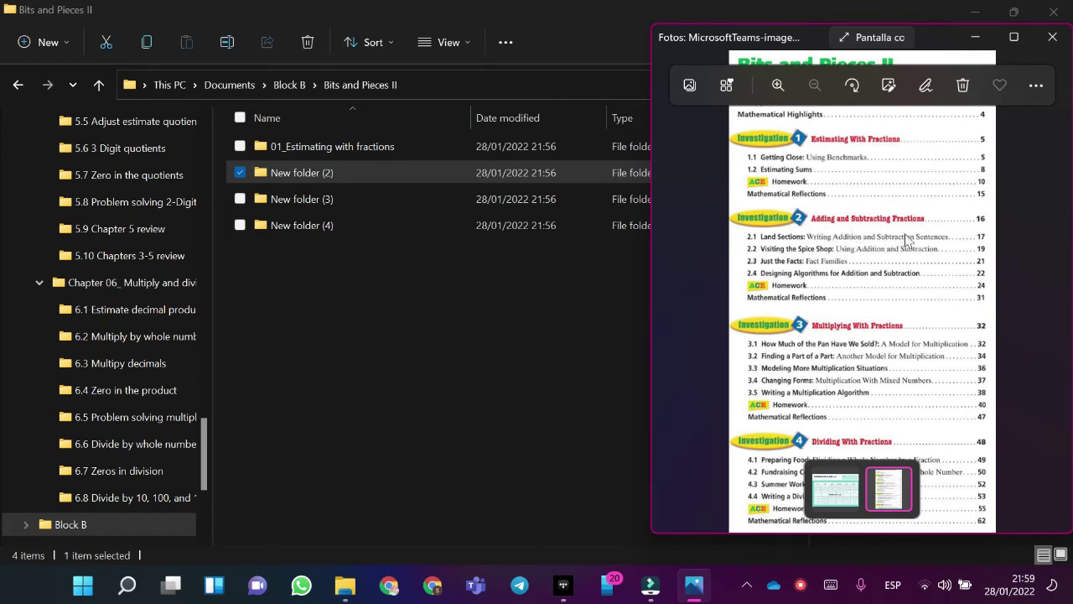
pyautogui.click(405, 172)
pyautogui.press('F2')
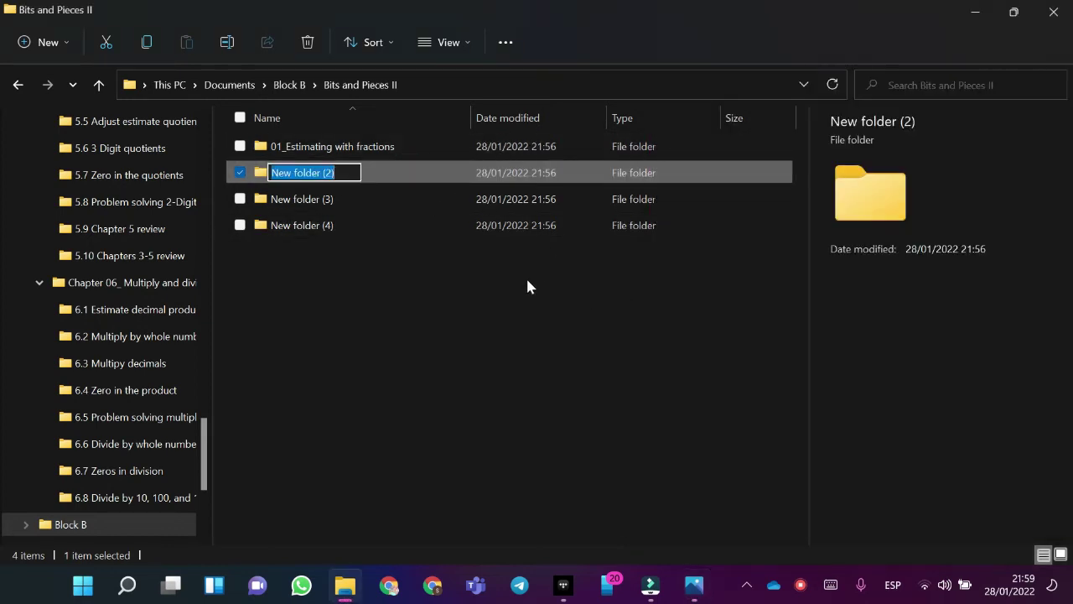
pyautogui.press('BackSpace')
pyautogui.write('02_')
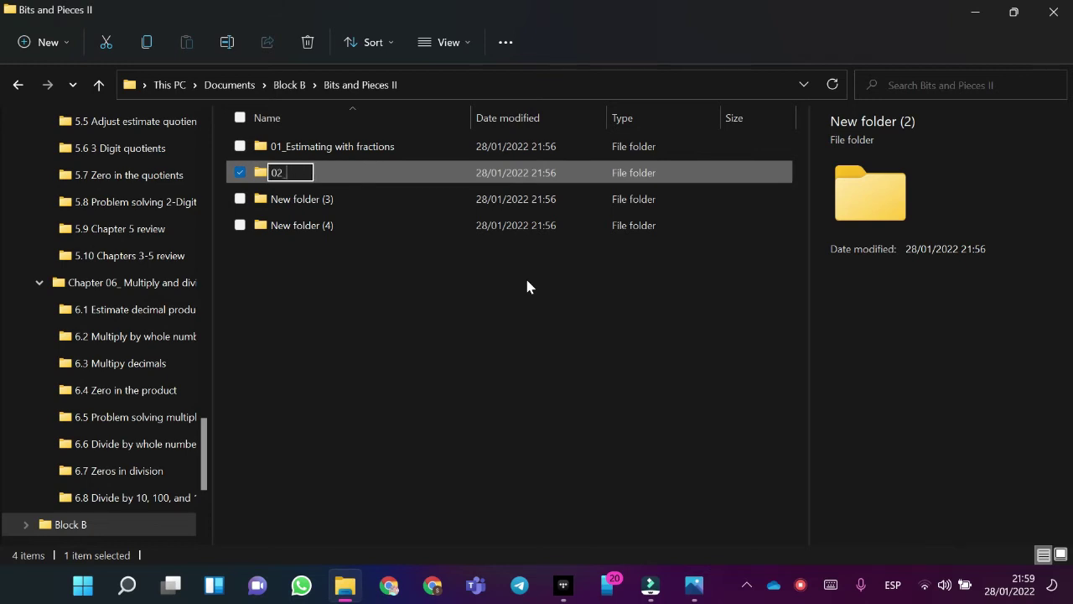
pyautogui.press('capslock')
pyautogui.write('A')
pyautogui.press('capslock')
pyautogui.write('dding ')
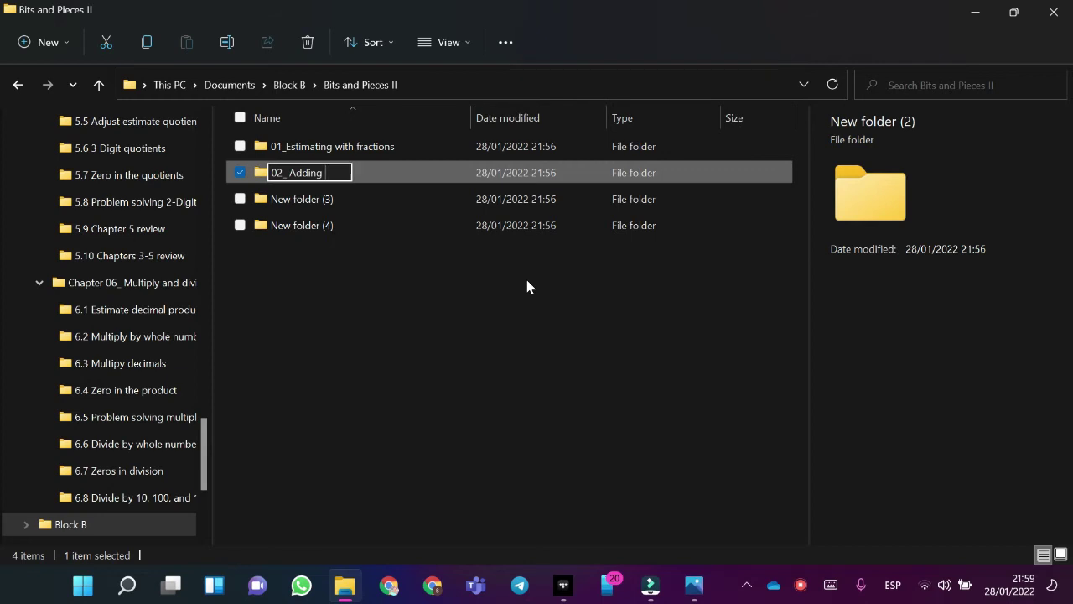
pyautogui.write('and')
pyautogui.press('capslock')
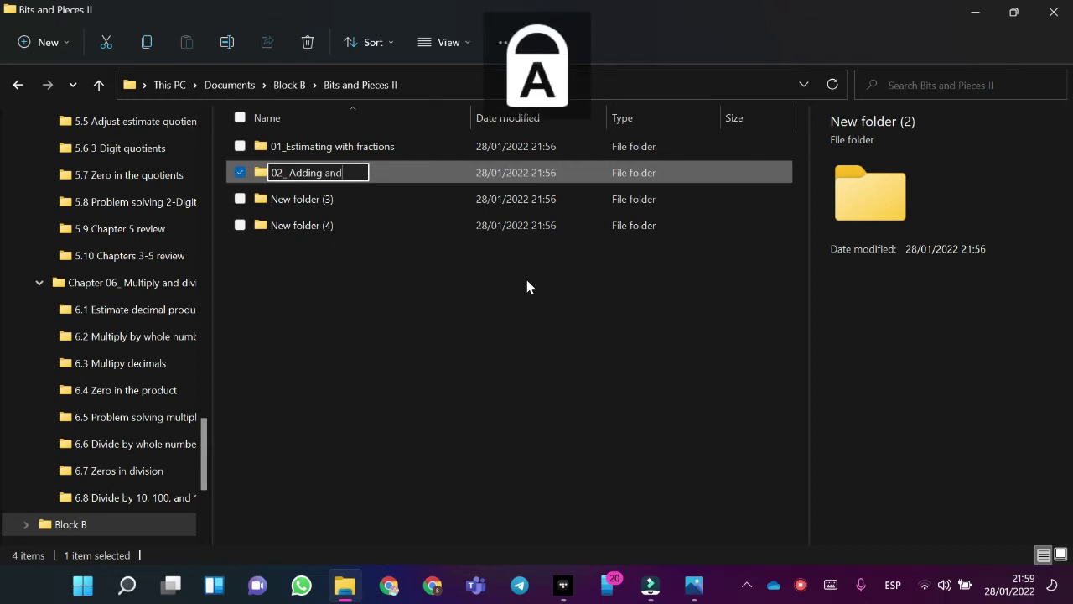
pyautogui.press('capslock')
pyautogui.write('sub')
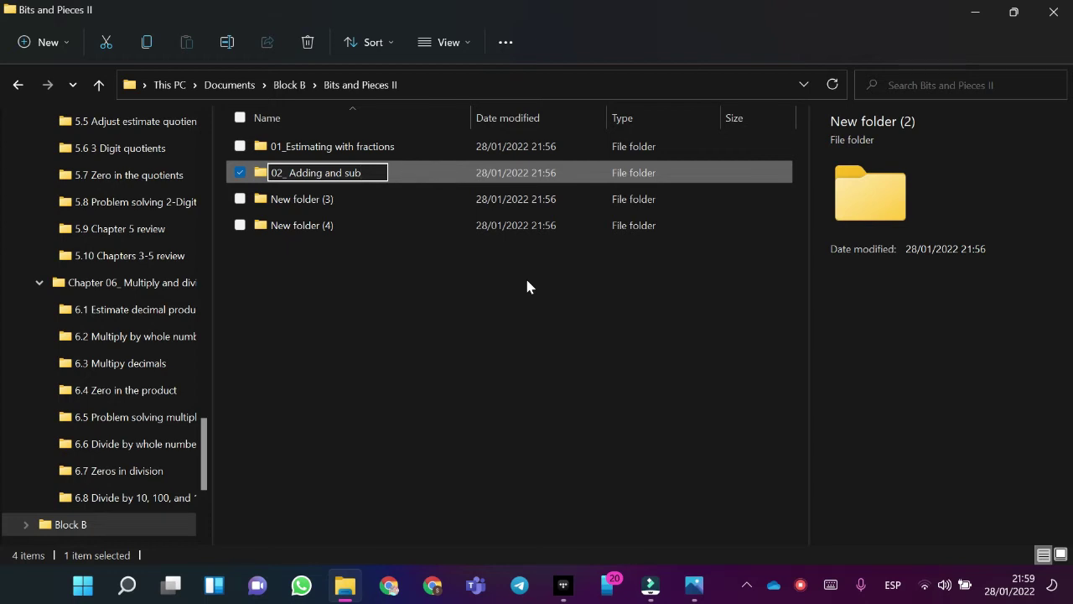
pyautogui.write('tractin')
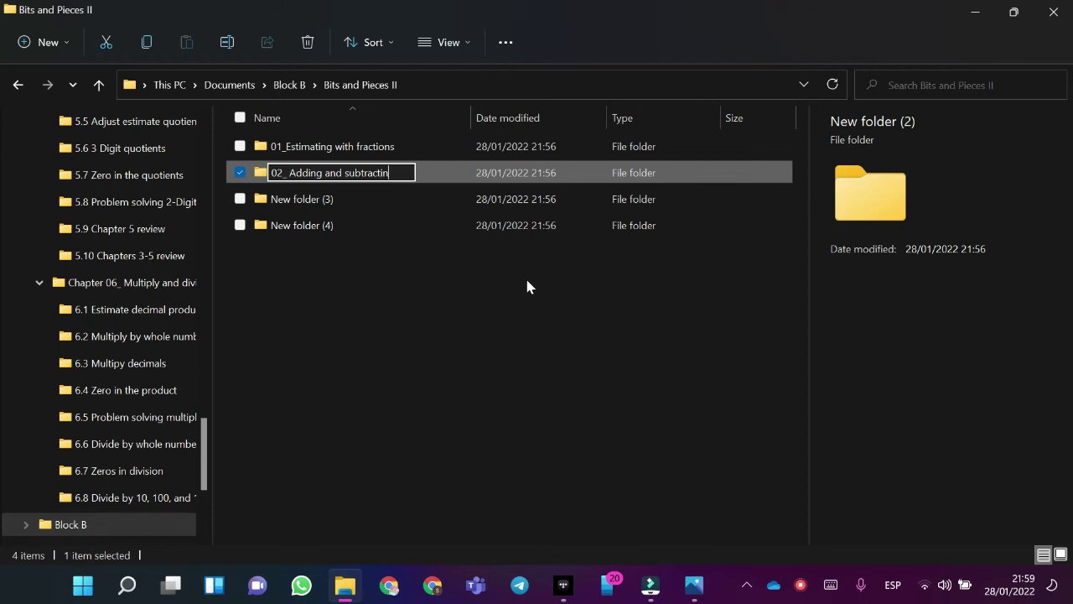
pyautogui.write('g fractions')
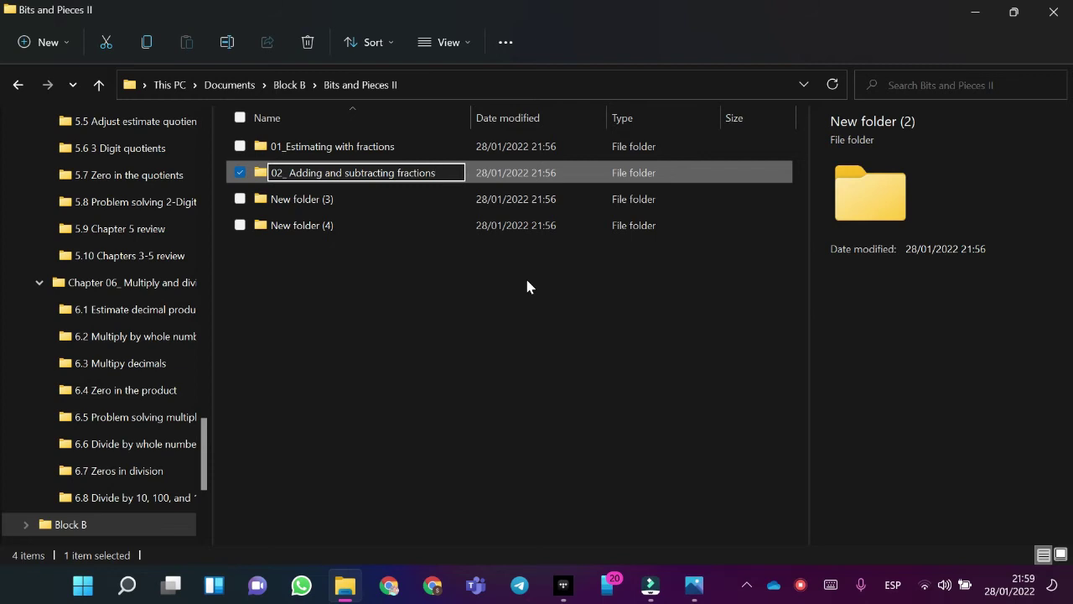
pyautogui.press('Return')
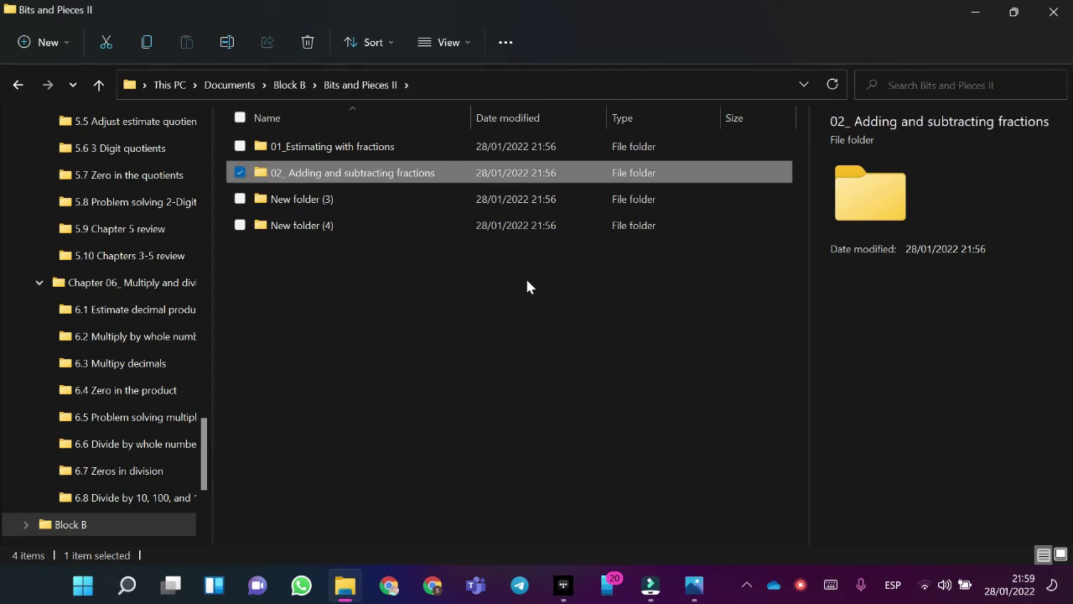
# Step: Check the Investigation 3 title in the contents image and rename New folder (3) as "03_ Multiplyng with fractions"
pyautogui.hotkey('alt', 'Tab')
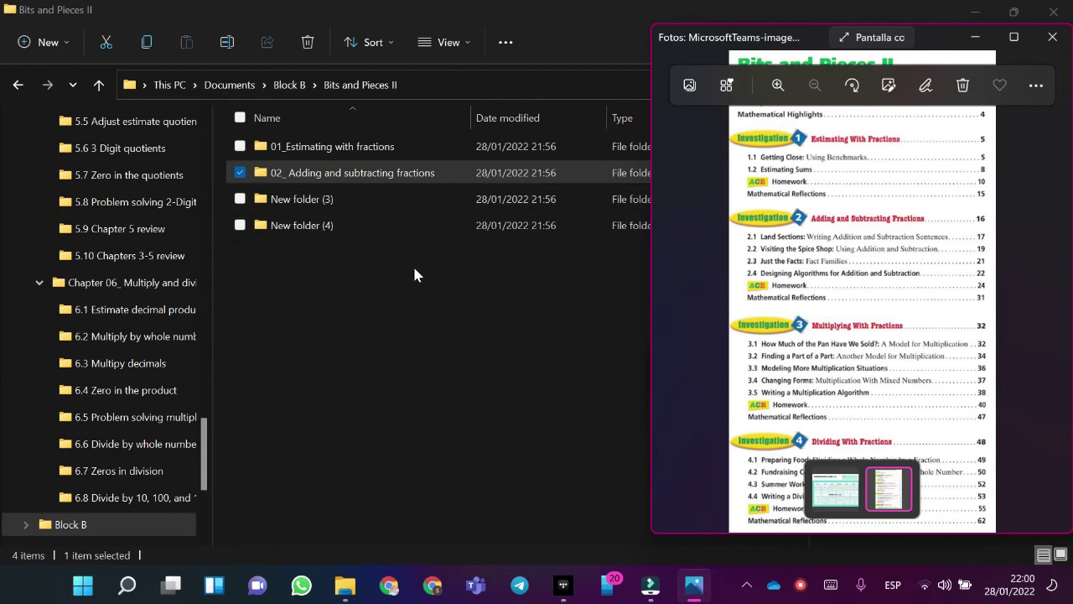
pyautogui.hotkey('alt', 'Tab')
pyautogui.hotkey('alt', 'Tab')
pyautogui.hotkey('alt', 'Tab')
pyautogui.hotkey('alt', 'Tab')
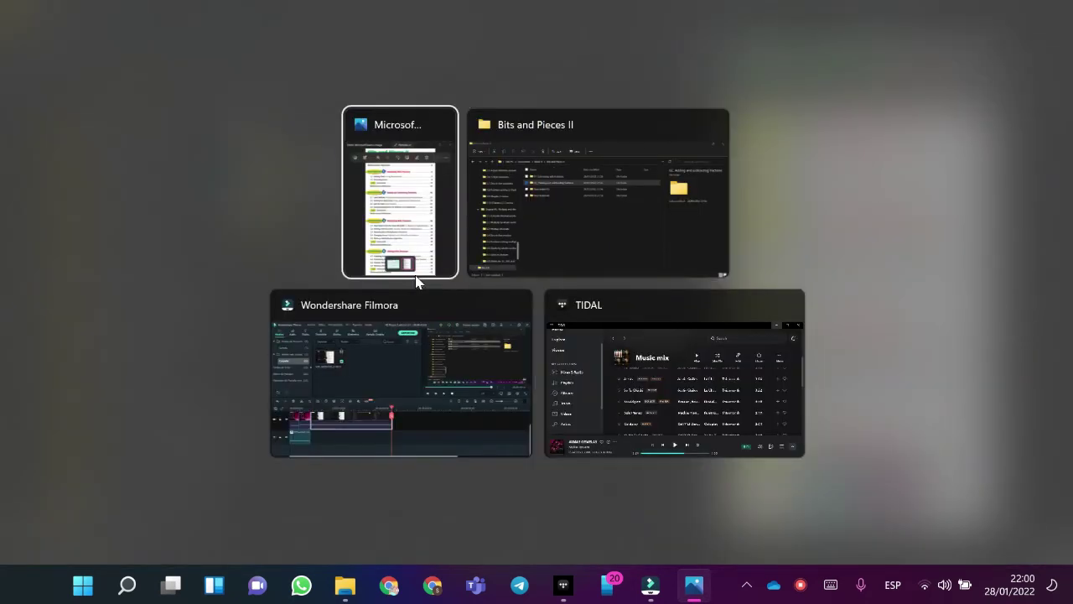
pyautogui.hotkey('alt', 'Tab')
pyautogui.press('Down')
pyautogui.press('F2')
pyautogui.press('BackSpace')
pyautogui.write('03_')
pyautogui.press('capslock')
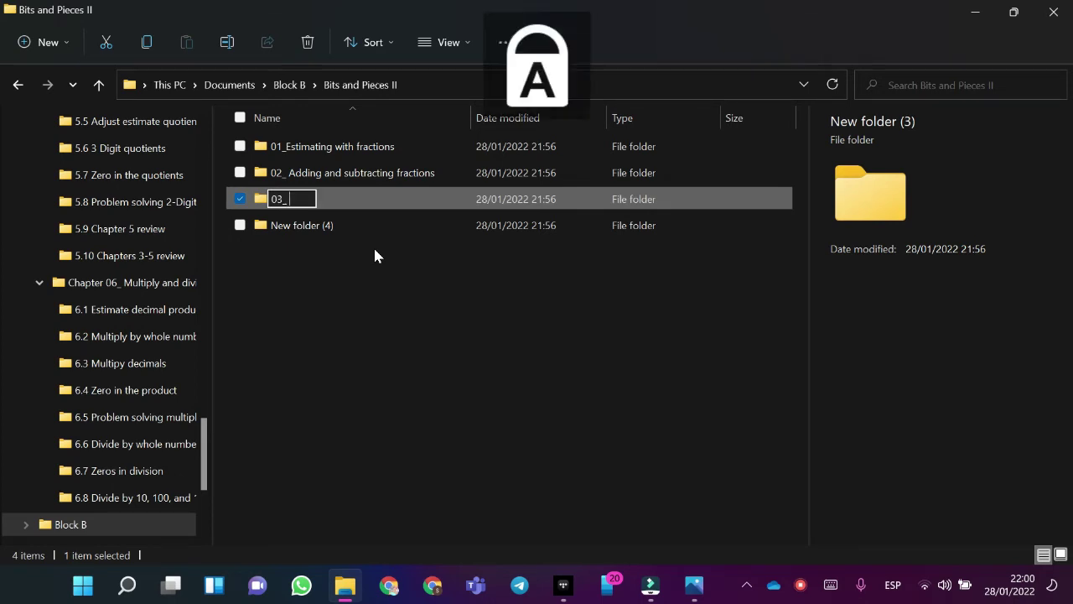
pyautogui.write('M')
pyautogui.press('capslock')
pyautogui.write('ul')
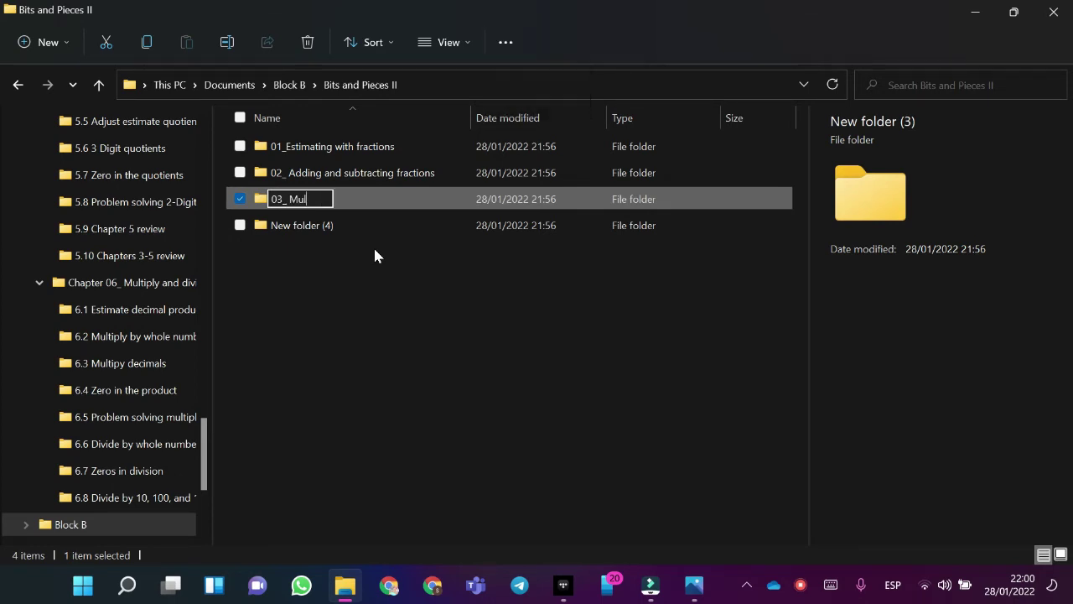
pyautogui.write('tiply')
pyautogui.write('ng ')
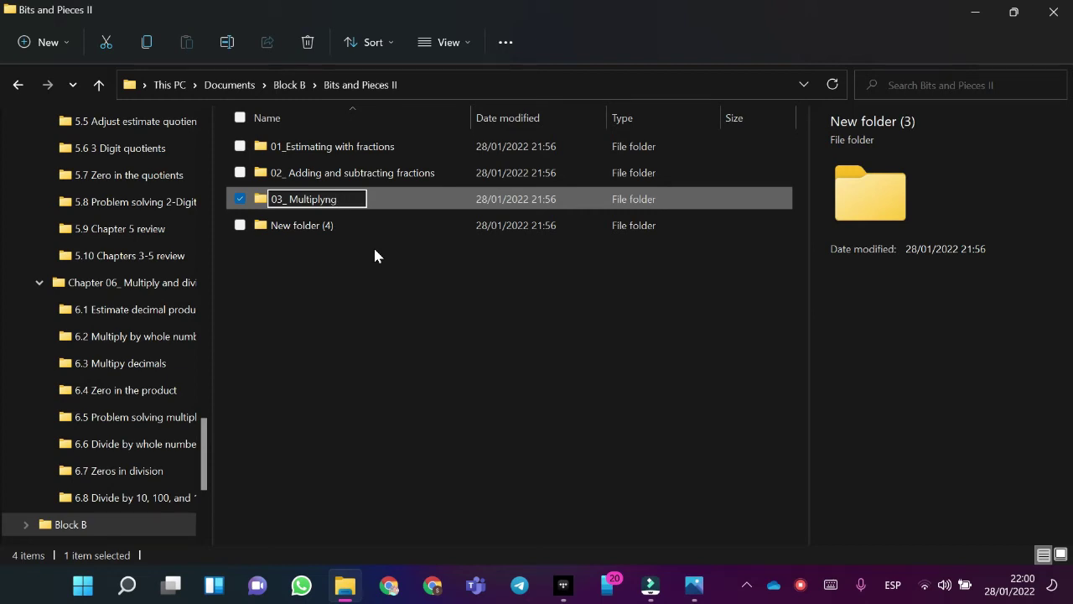
pyautogui.write('with fr')
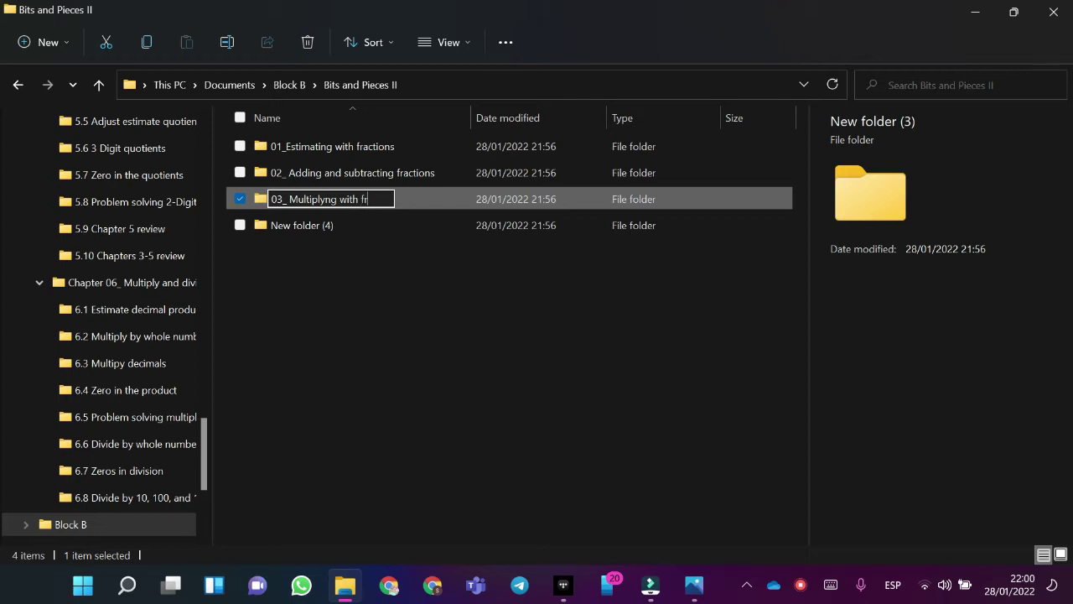
pyautogui.write('actions')
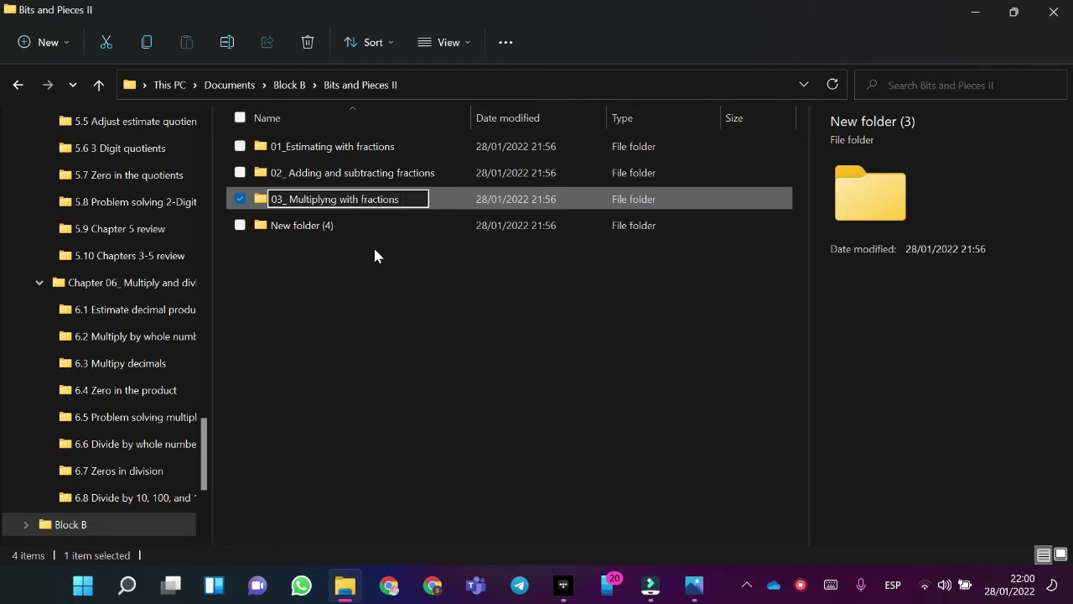
pyautogui.press('Return')
# Step: Compare the third folder's name with the contents image and change it to "03_ Multipyng with fractions"
pyautogui.hotkey('alt', 'Tab')
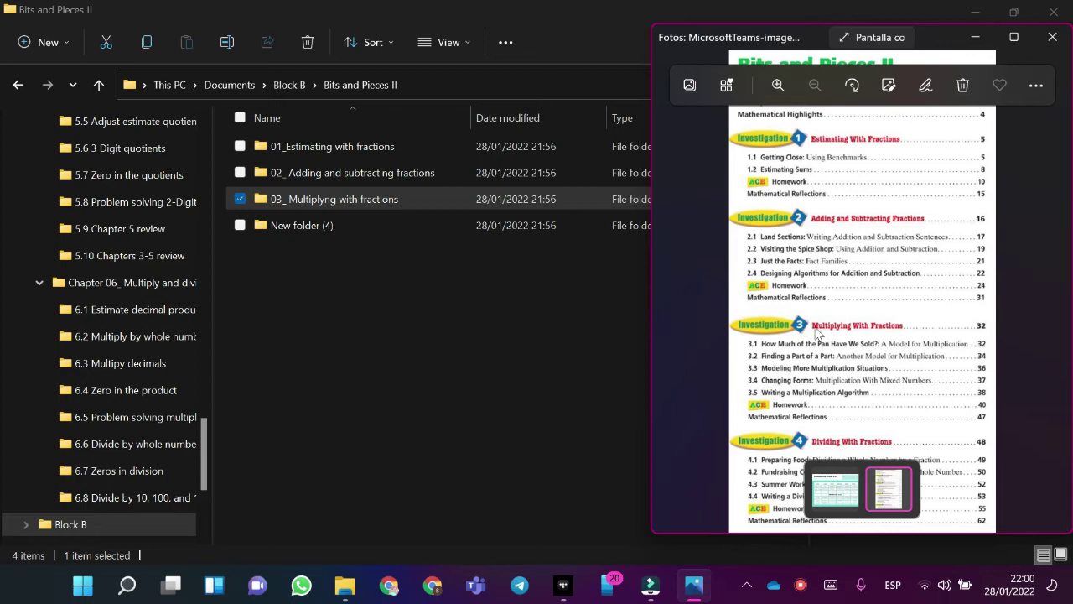
pyautogui.click(489, 259)
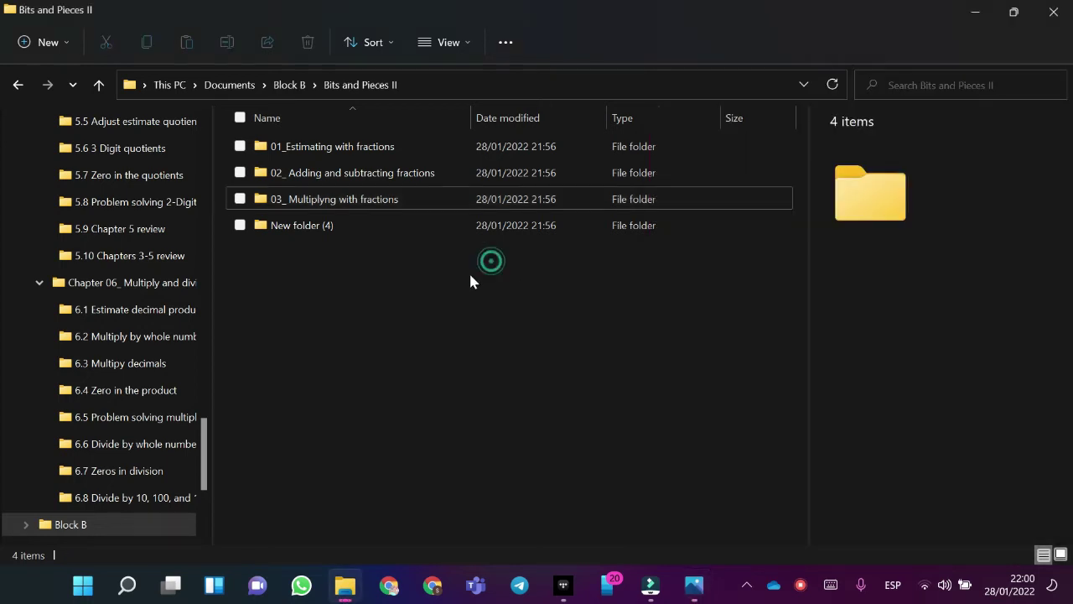
pyautogui.press('Up')
pyautogui.press('Down')
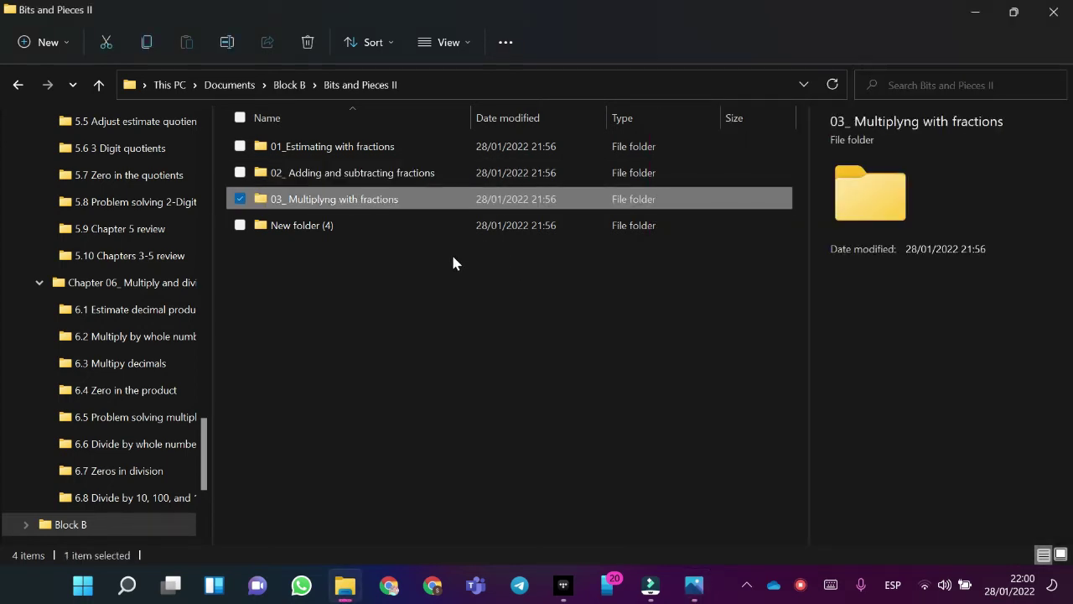
pyautogui.press('F2')
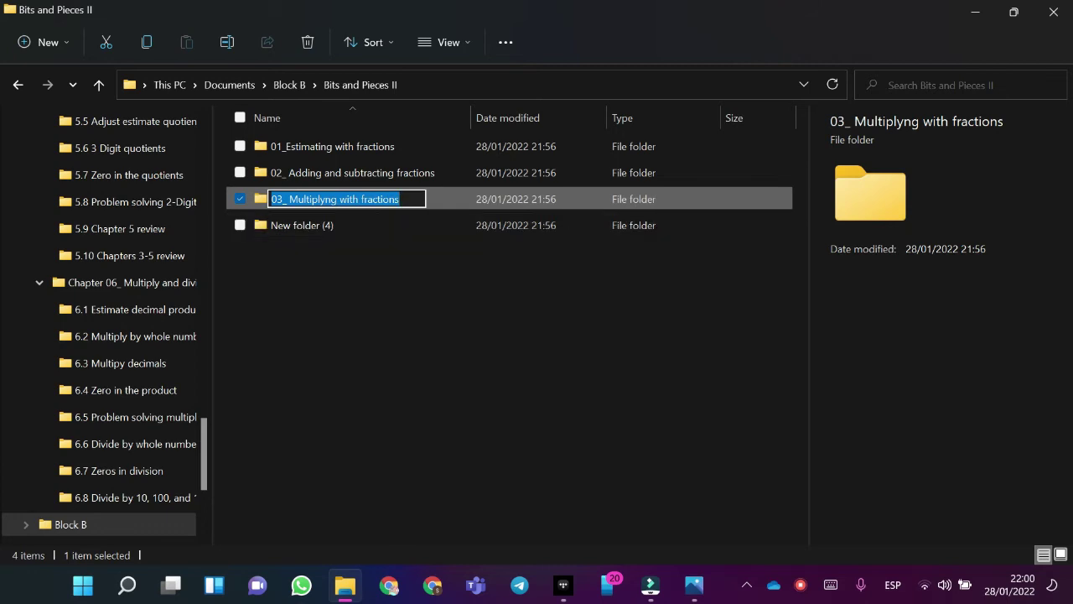
pyautogui.click(321, 199)
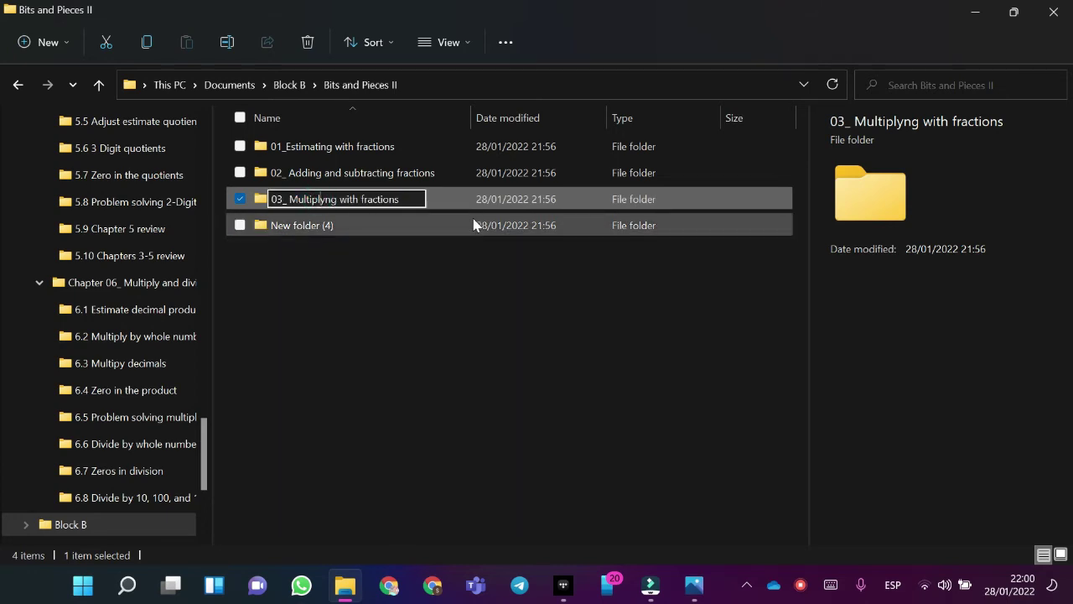
pyautogui.press('BackSpace')
pyautogui.press('Return')
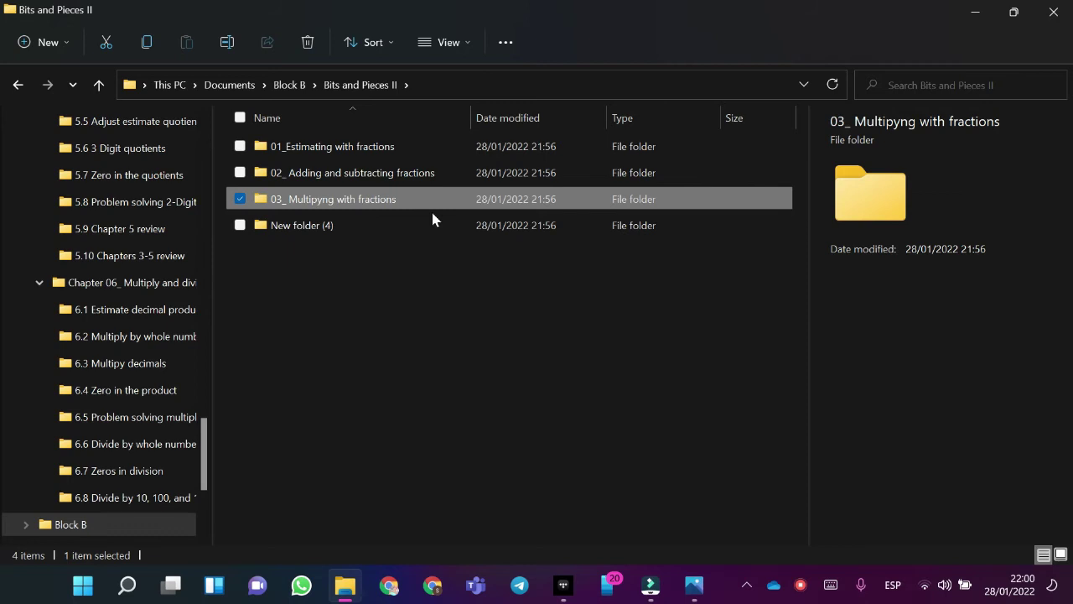
# Step: Rename New folder (4) in Bits and Pieces II as "04_ Dividing with fractions"
pyautogui.click(431, 214)
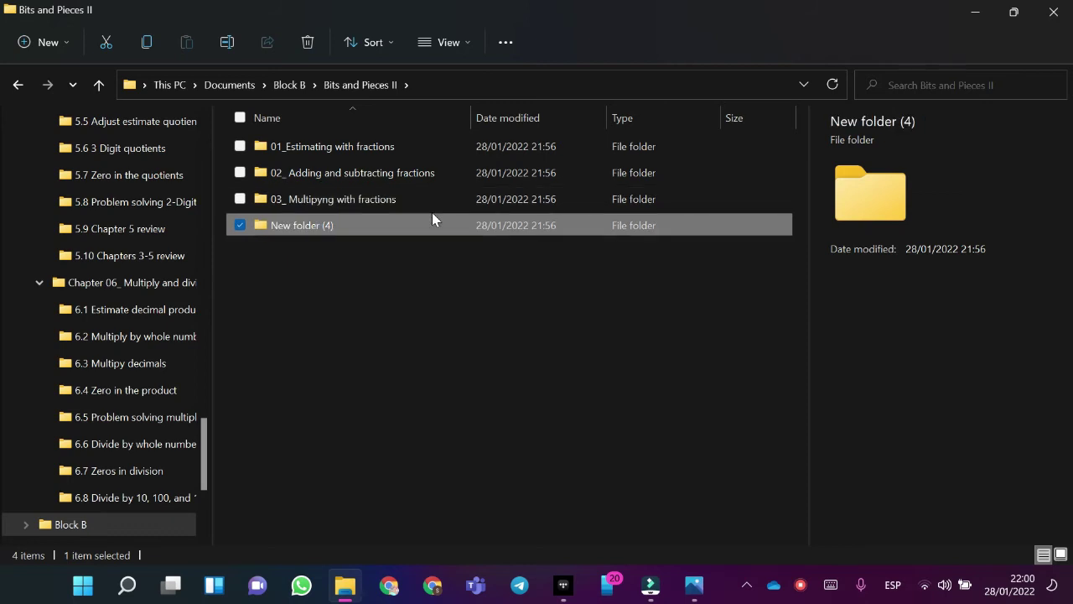
pyautogui.press('F2')
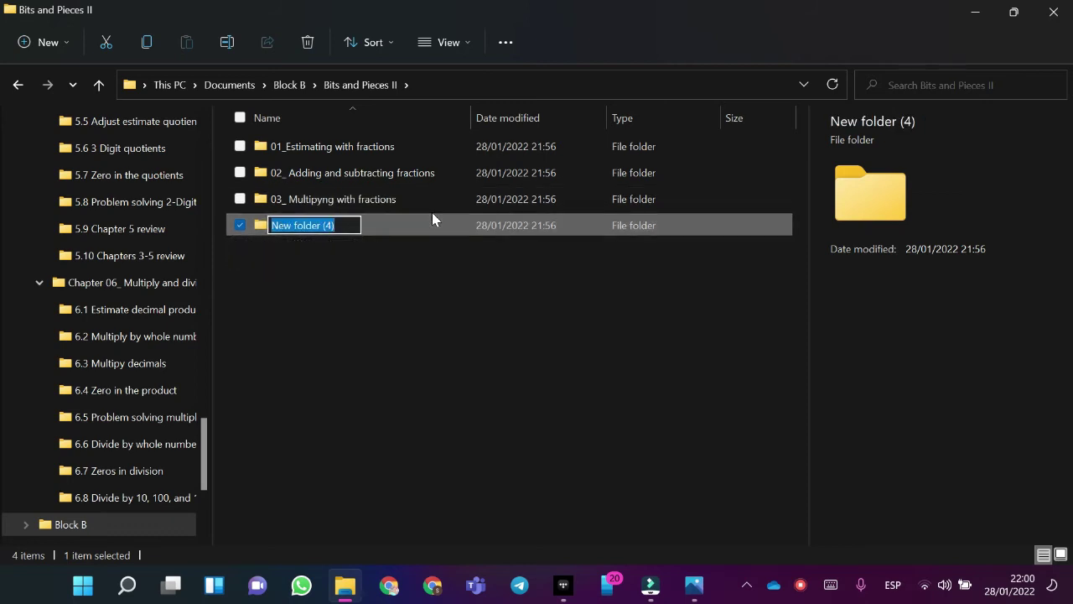
pyautogui.press('BackSpace')
pyautogui.write('04_')
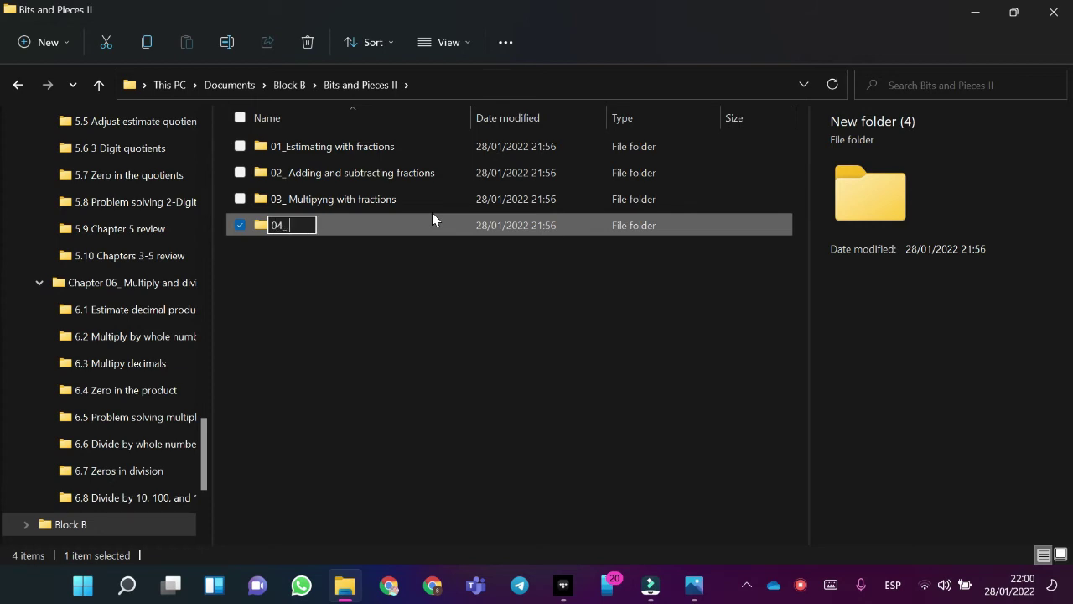
pyautogui.press('capslock')
pyautogui.write('D')
pyautogui.press('capslock')
pyautogui.write('ivin')
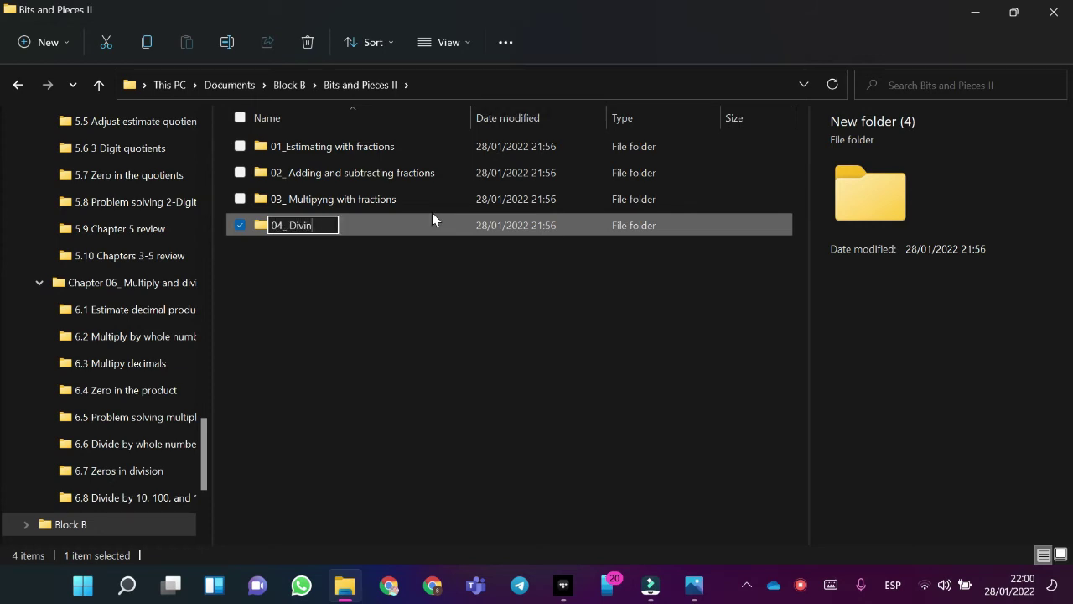
pyautogui.press('BackSpace')
pyautogui.write('ding')
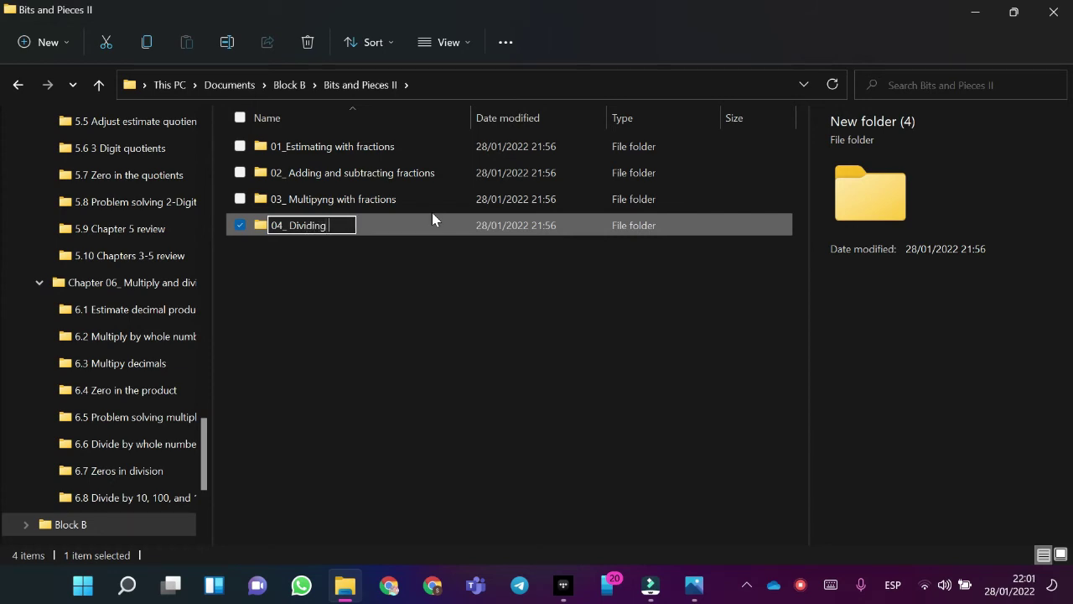
pyautogui.write(' with fractions')
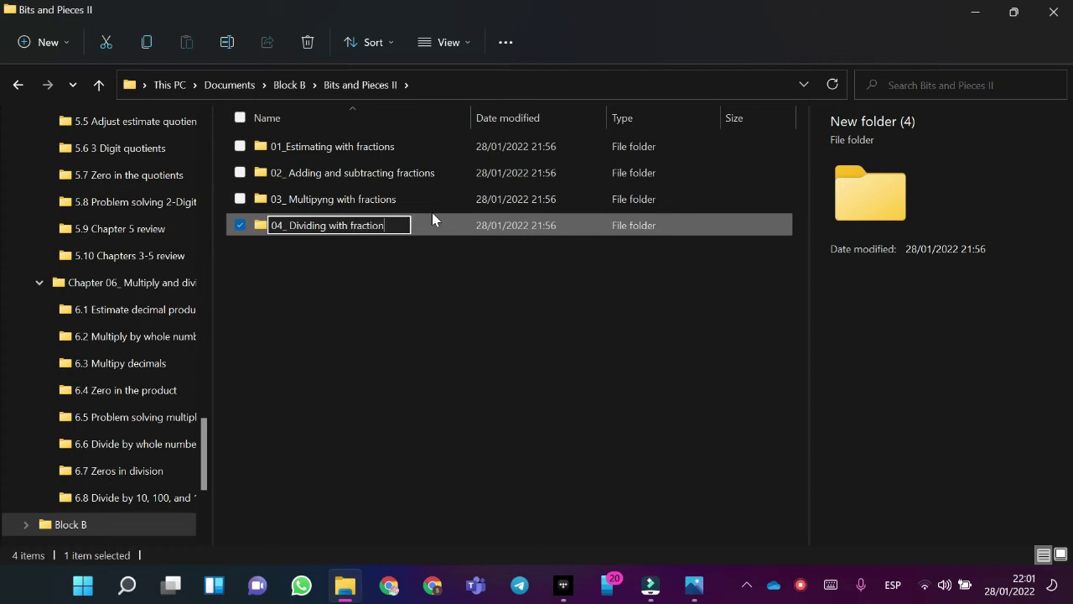
pyautogui.press('Return')
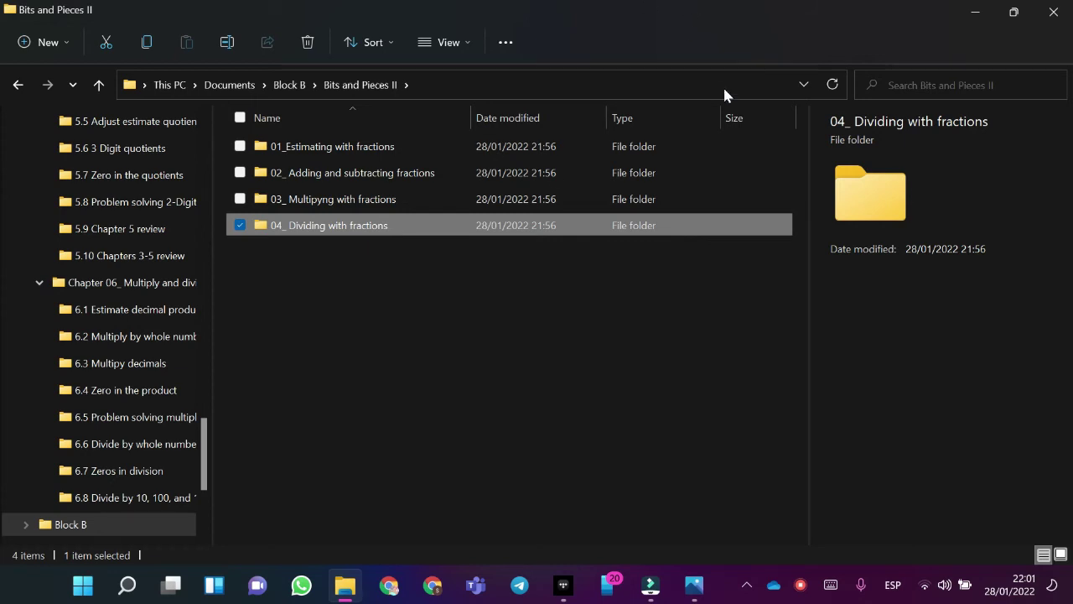
# Step: Open the 01_Estimating with fractions folder and check the sections of Investigation 1 in the contents image
pyautogui.hotkey('alt', 'Tab')
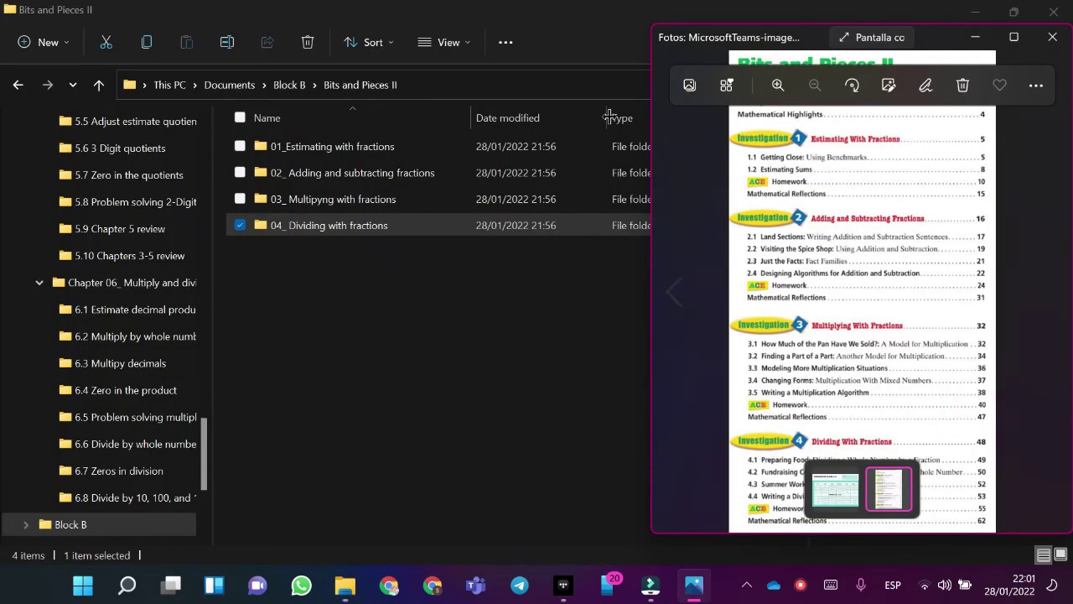
pyautogui.doubleClick(402, 146)
pyautogui.hotkey('alt', 'Tab')
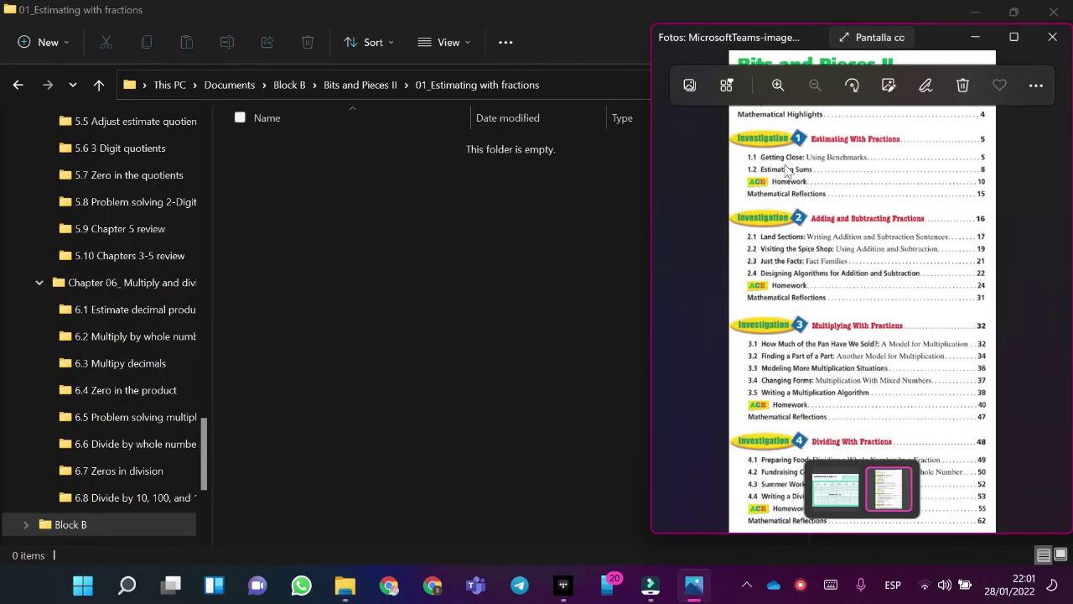
pyautogui.click(514, 231)
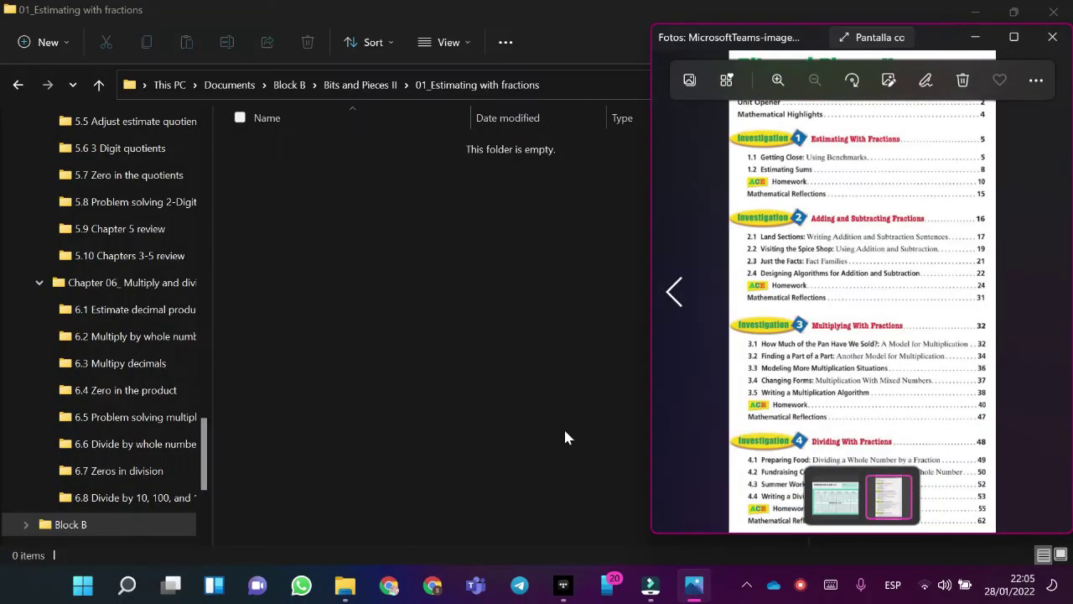
pyautogui.click(565, 437)
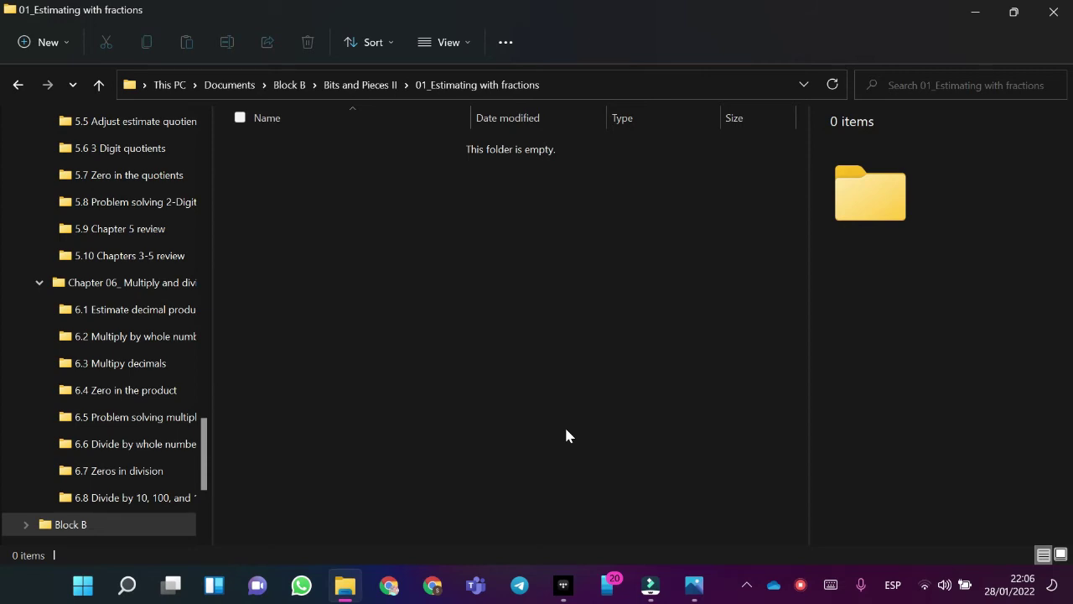
pyautogui.hotkey('alt', 'Tab')
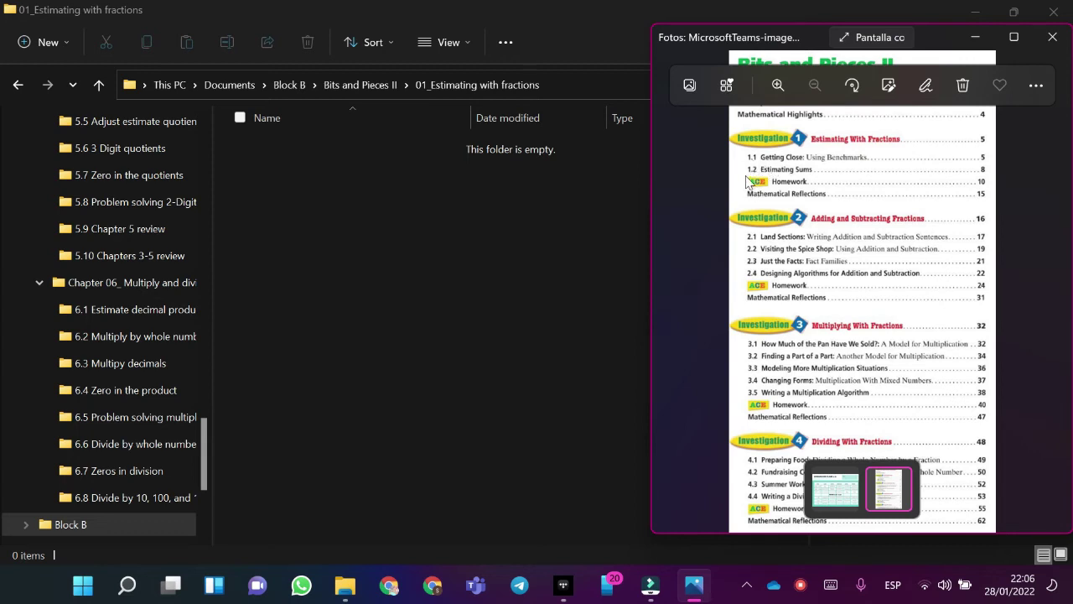
# Step: Create a folder named "1.1 Gettin close" inside 01_Estimating with fractions
pyautogui.click(503, 251)
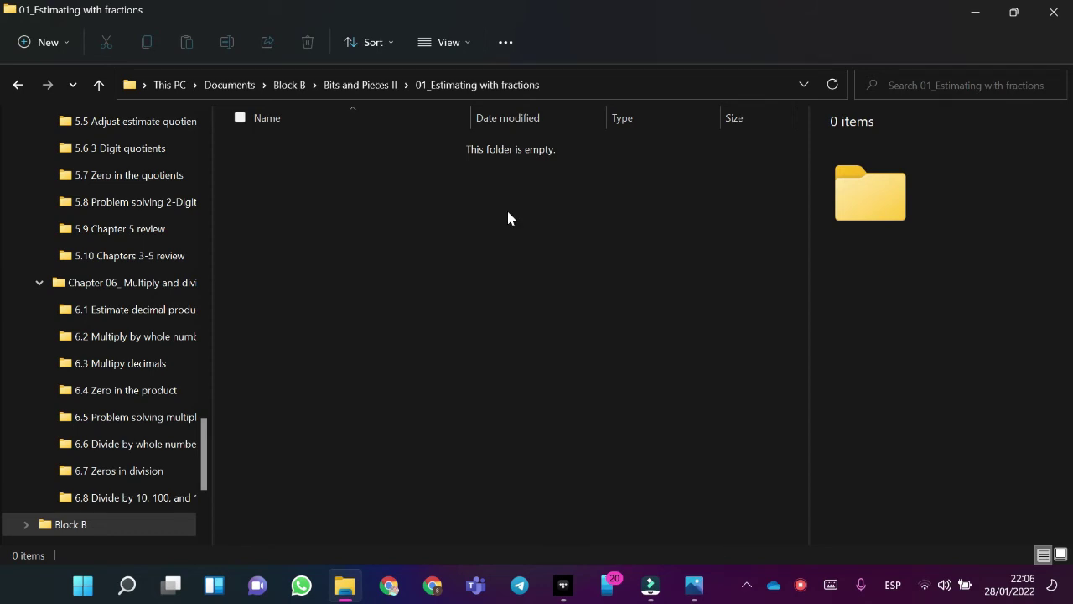
pyautogui.hotkey('ctrl', 'shift', 'n')
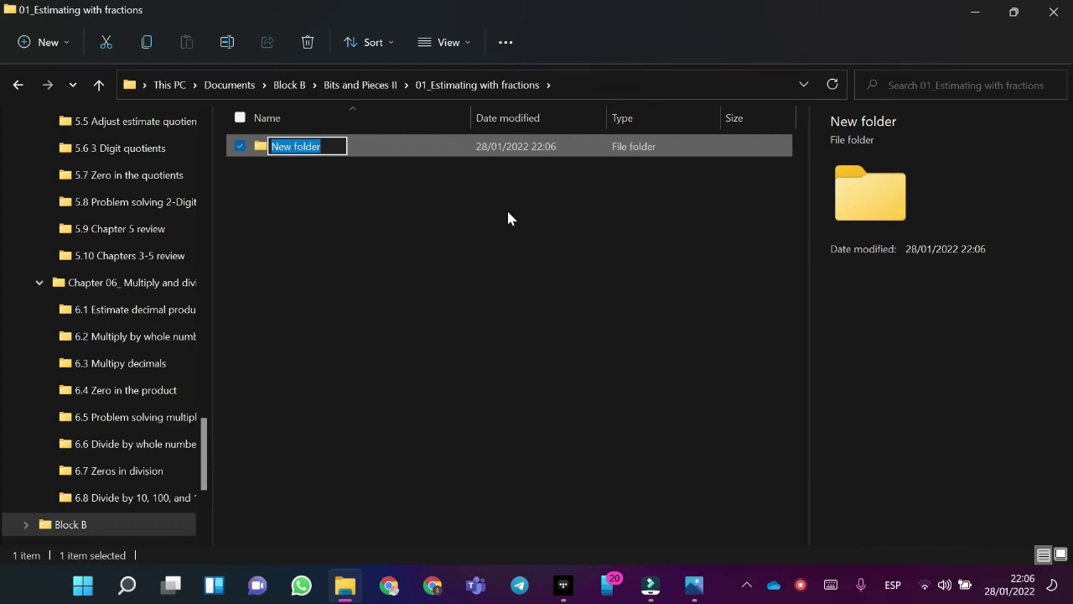
pyautogui.press('BackSpace')
pyautogui.write('1.1')
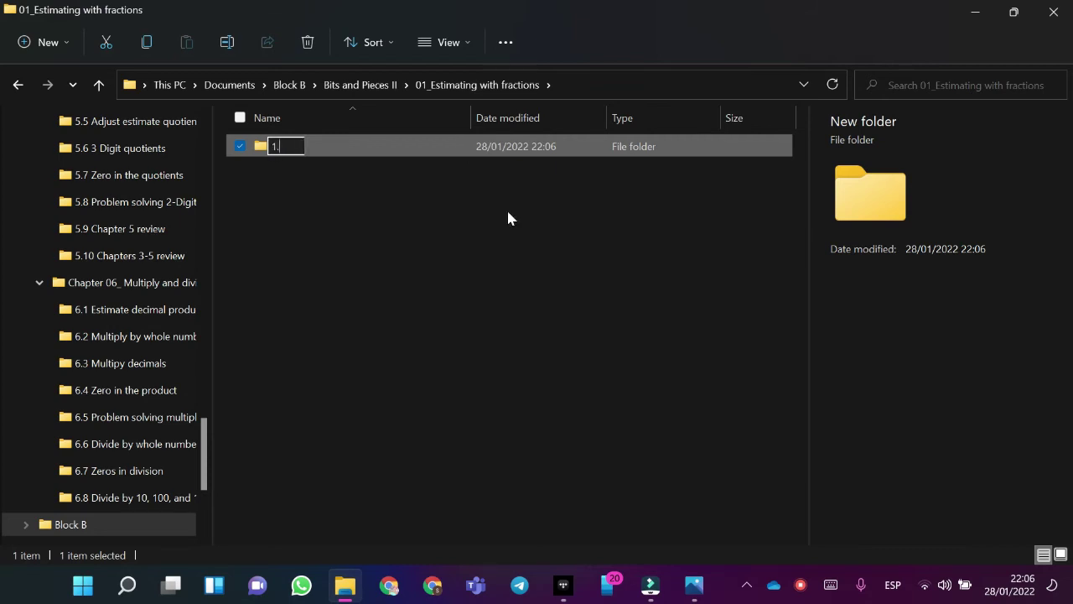
pyautogui.press('capslock')
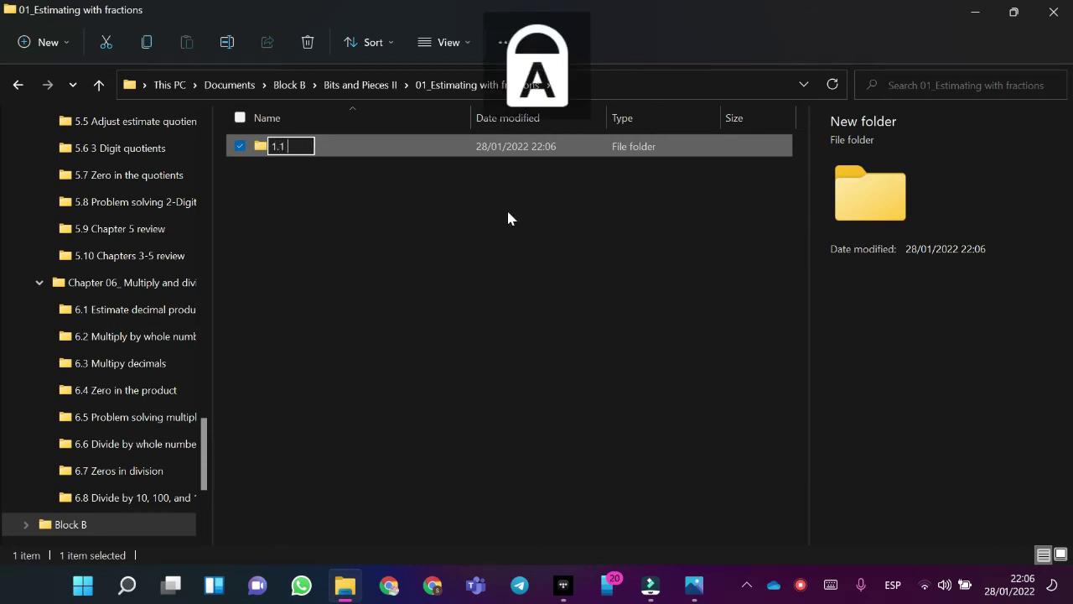
pyautogui.write('G')
pyautogui.press('capslock')
pyautogui.write('ettin close')
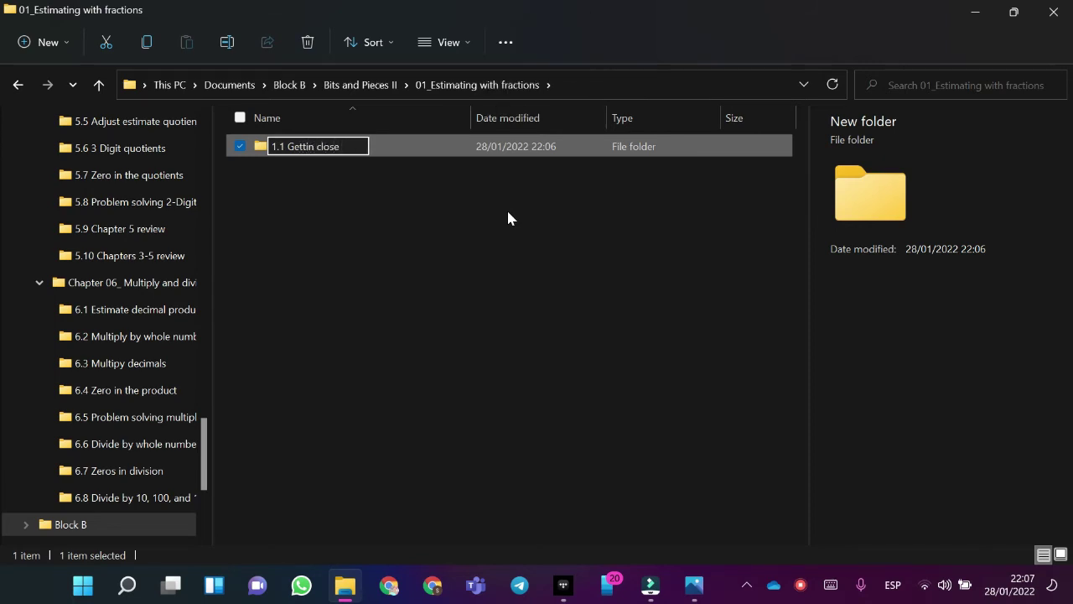
pyautogui.press('Return')
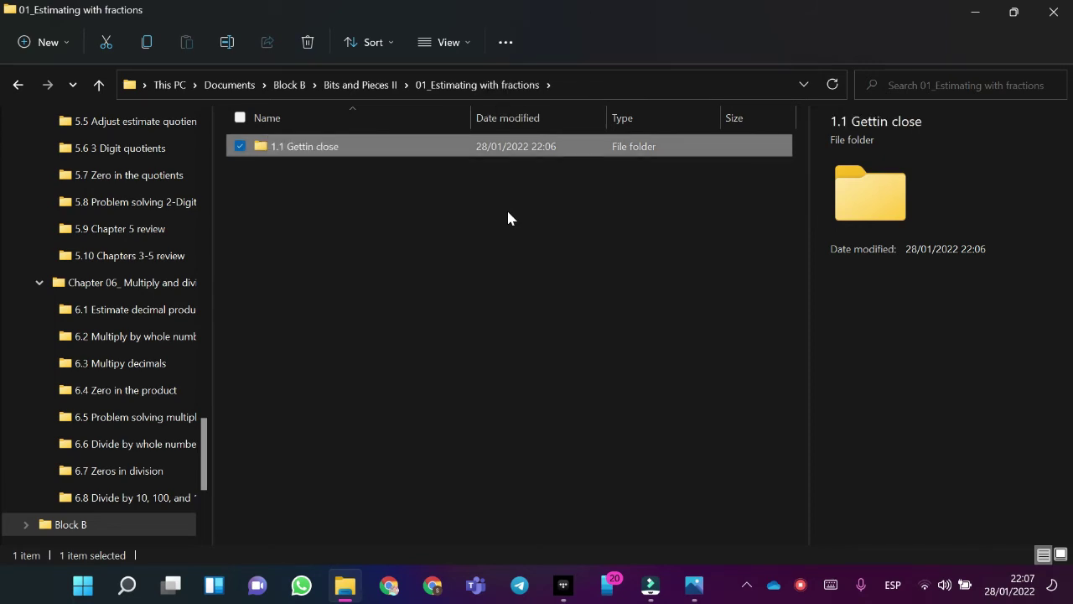
# Step: Add a second folder named "1.2 Estimating sums" and check it against the Investigation 1 sections in the contents image
pyautogui.hotkey('ctrl', 'shift', 'n')
pyautogui.press('BackSpace')
pyautogui.write('1.2')
pyautogui.press('capslock')
pyautogui.write('E')
pyautogui.press('capslock')
pyautogui.write('stima')
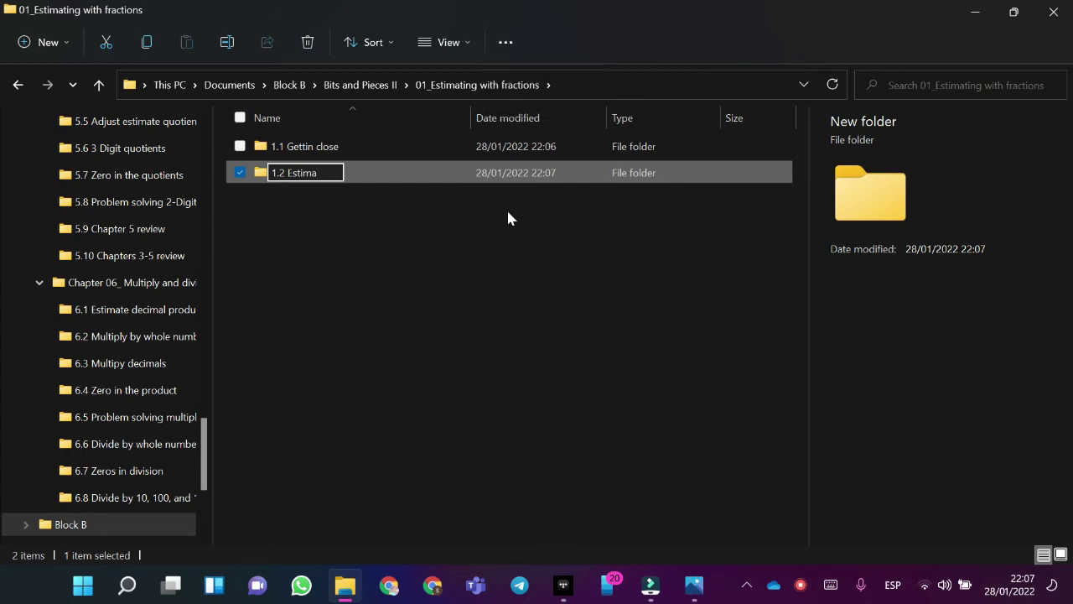
pyautogui.write('ting sums')
pyautogui.press('Return')
pyautogui.hotkey('alt', 'Tab')
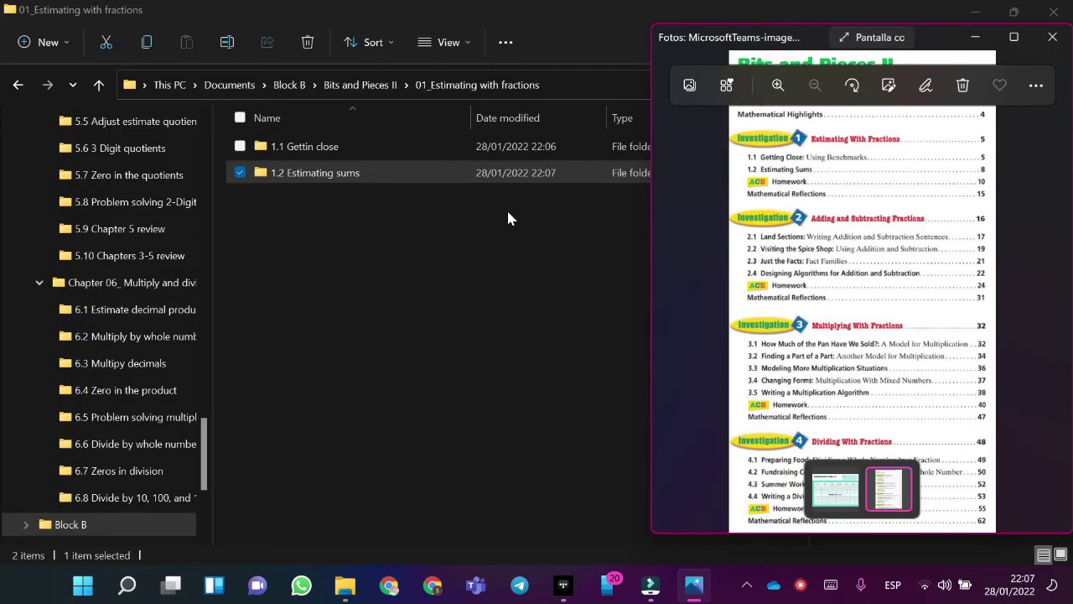
pyautogui.click(359, 263)
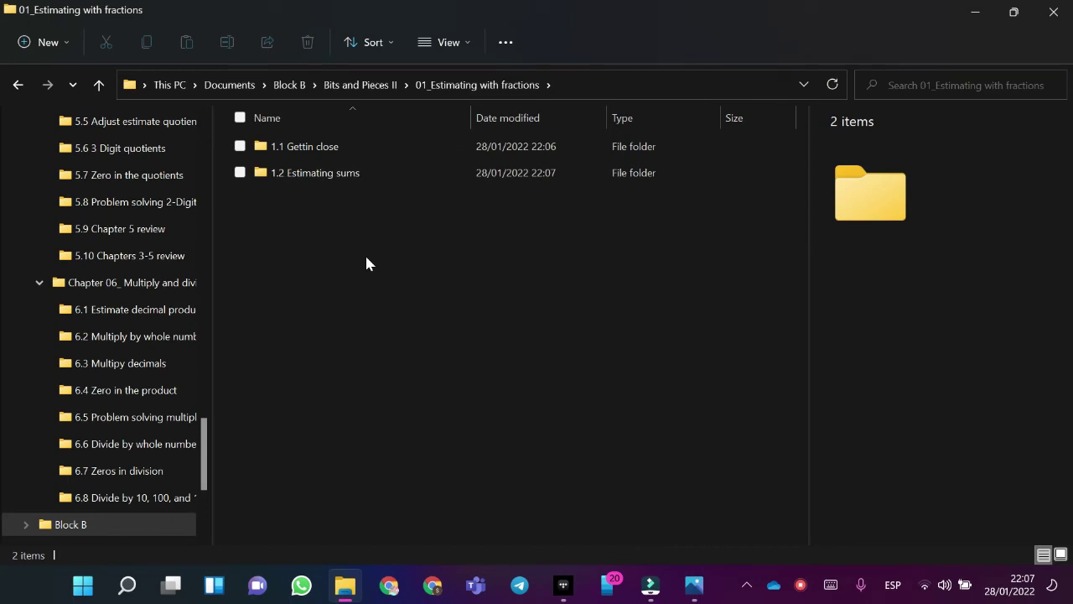
# Step: Return to Bits and Pieces II, open 02_ Adding and subtracting fractions, and check the Investigation 2 sections in the contents image
pyautogui.click(18, 84)
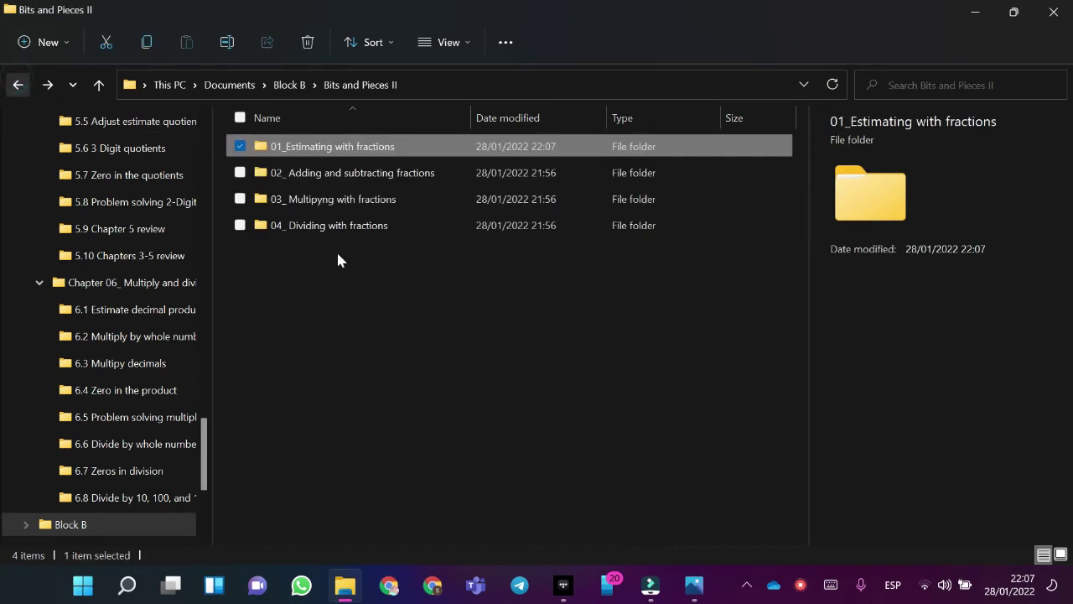
pyautogui.click(306, 171)
pyautogui.moveTo(314, 175); pyautogui.dragTo(389, 205)
pyautogui.click(407, 172)
pyautogui.click(396, 174)
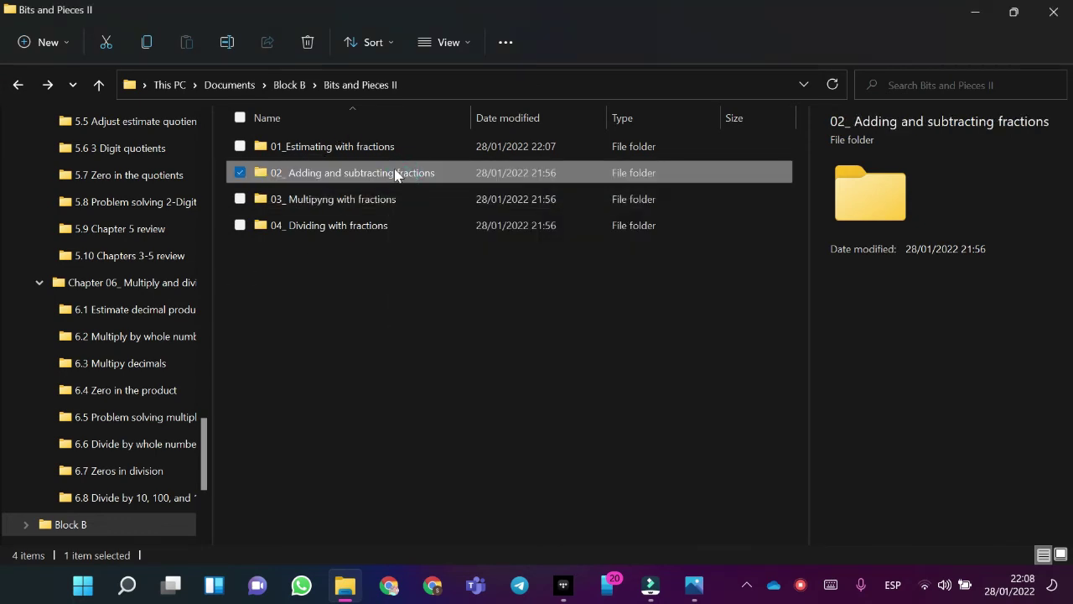
pyautogui.doubleClick(396, 173)
pyautogui.hotkey('alt', 'Tab')
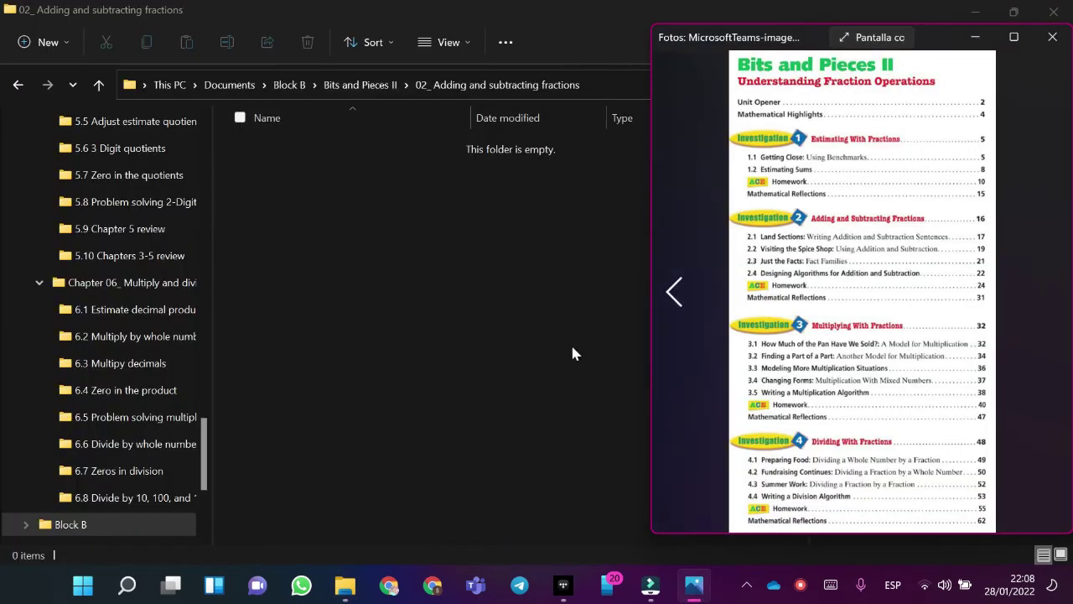
# Step: Create four new folders with default names inside 02_ Adding and subtracting fractions
pyautogui.click(573, 352)
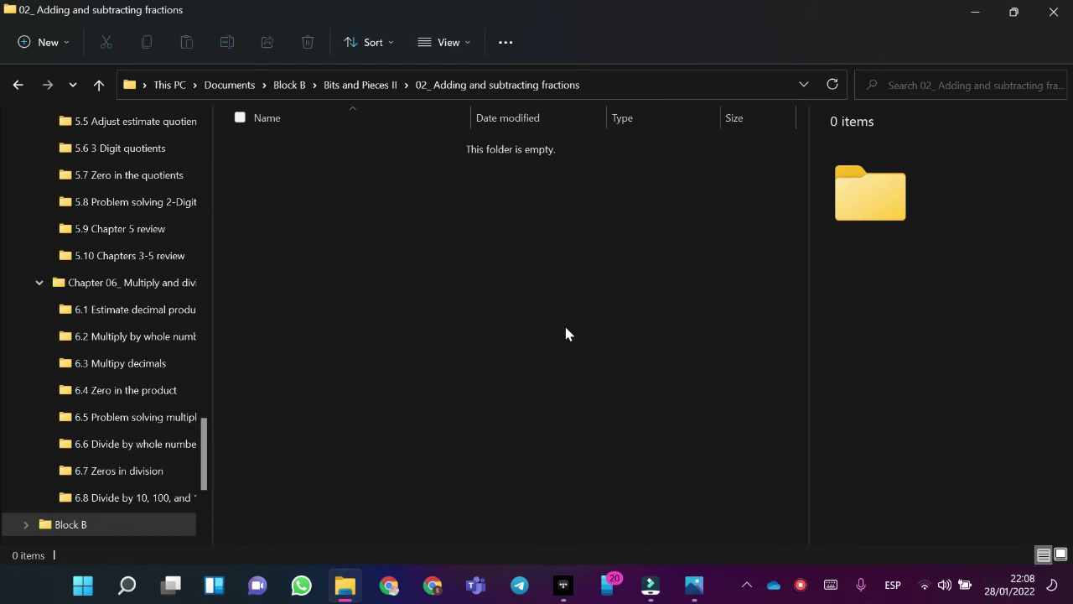
pyautogui.hotkey('ctrl', 'shift', 'n')
pyautogui.press('Return')
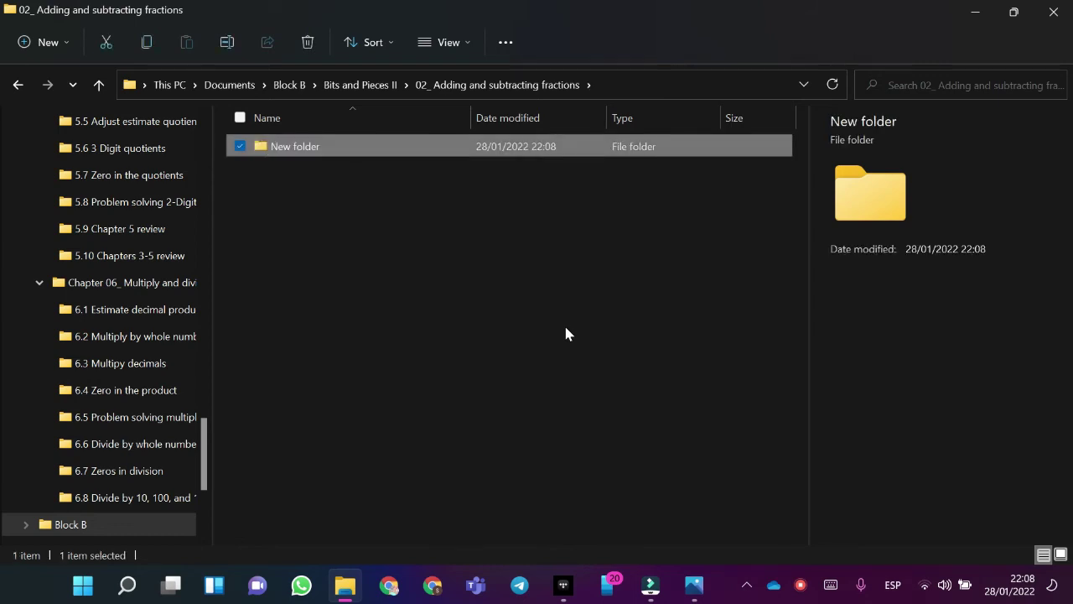
pyautogui.hotkey('ctrl', 'shift', 'n')
pyautogui.press('Return')
pyautogui.hotkey('ctrl', 'shift', 'n')
pyautogui.press('Return')
pyautogui.hotkey('ctrl', 'shift', 'n')
pyautogui.press('Return')
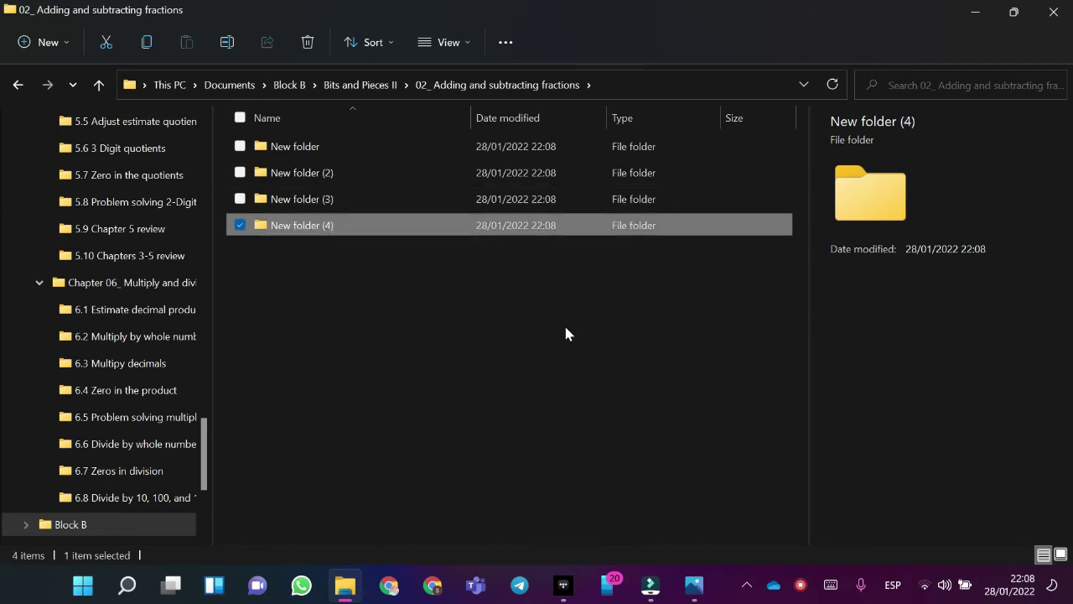
# Step: Go to the first new folder and check the title of section 2.1 in the contents image
pyautogui.press('Up')
pyautogui.press('Up')
pyautogui.press('Up')
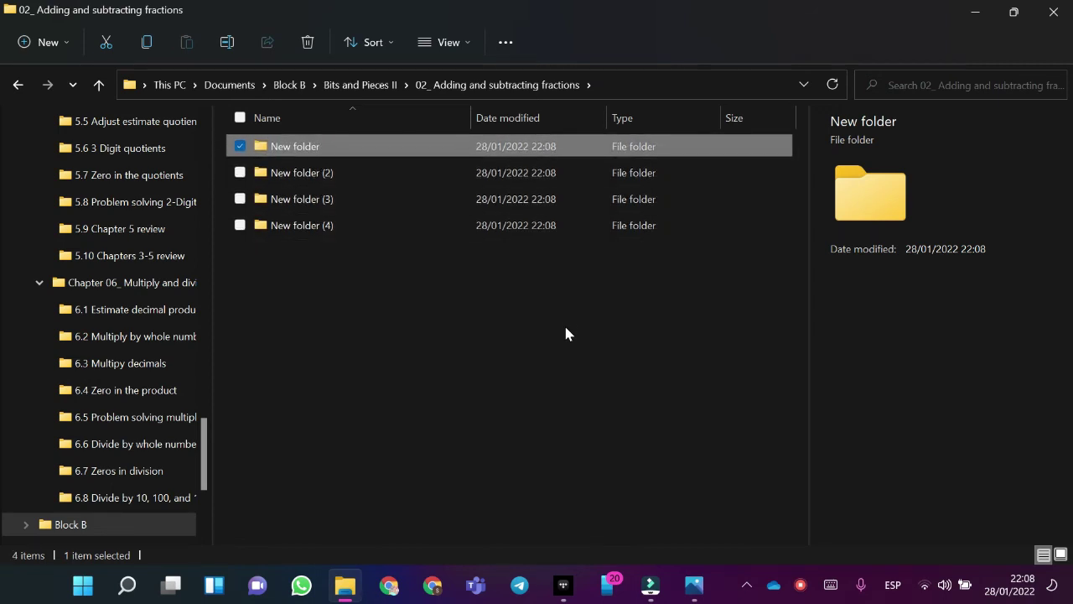
pyautogui.hotkey('alt', 'Tab')
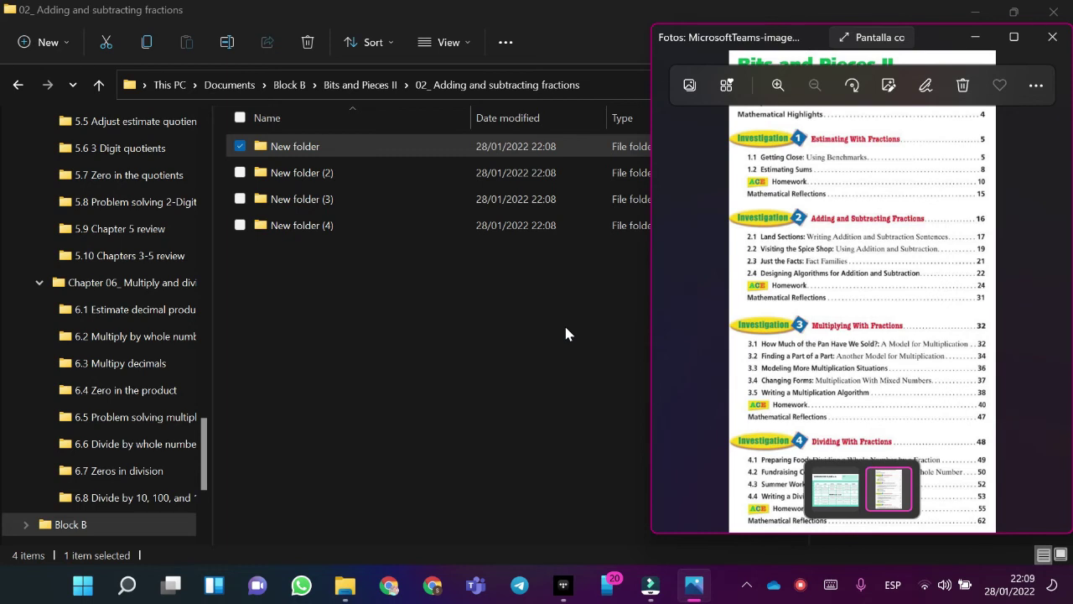
pyautogui.click(567, 332)
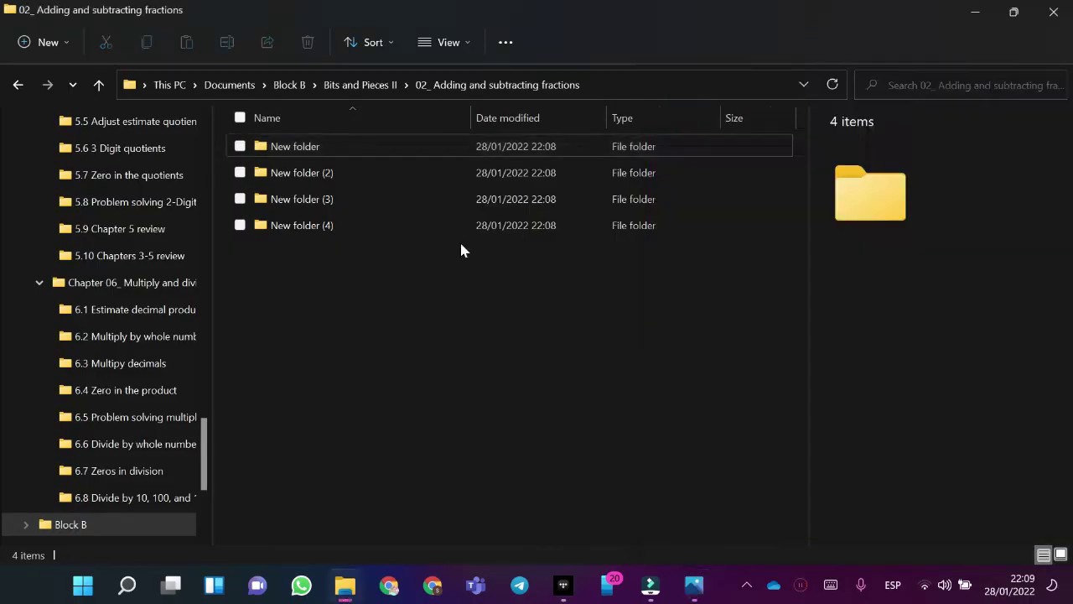
# Step: Rename the first new folder in 02_ Adding and subtracting fractions as "2.1 Land sections"
pyautogui.press('Down')
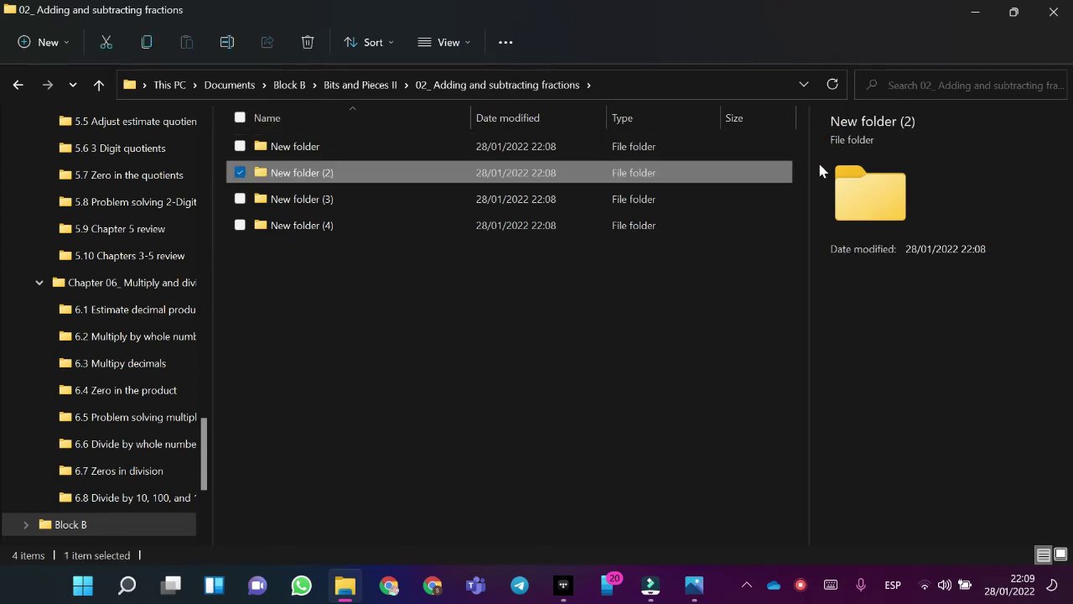
pyautogui.press('Up')
pyautogui.press('F2')
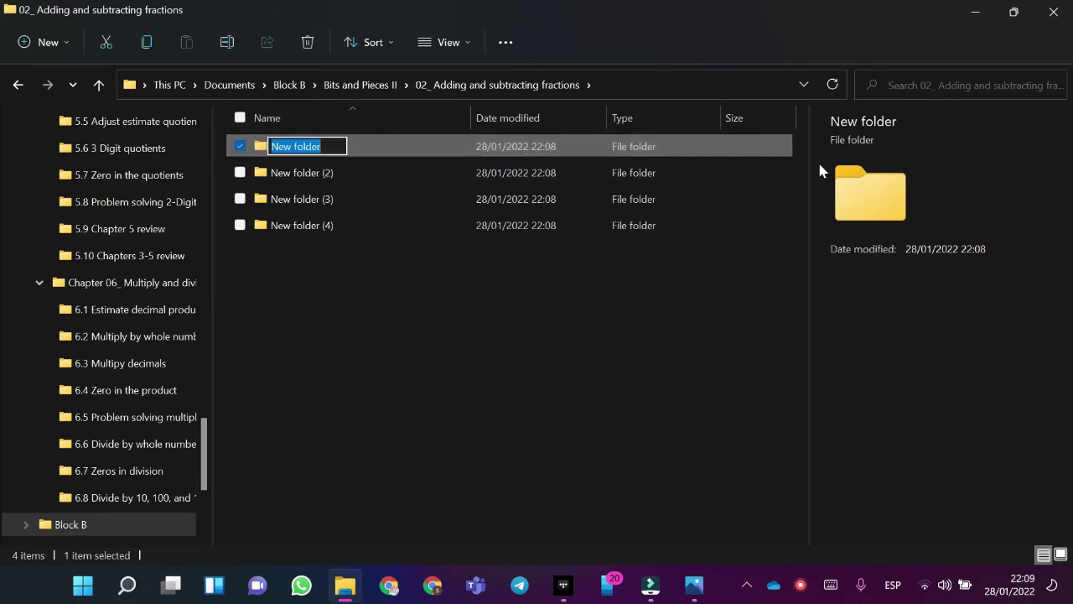
pyautogui.press('BackSpace')
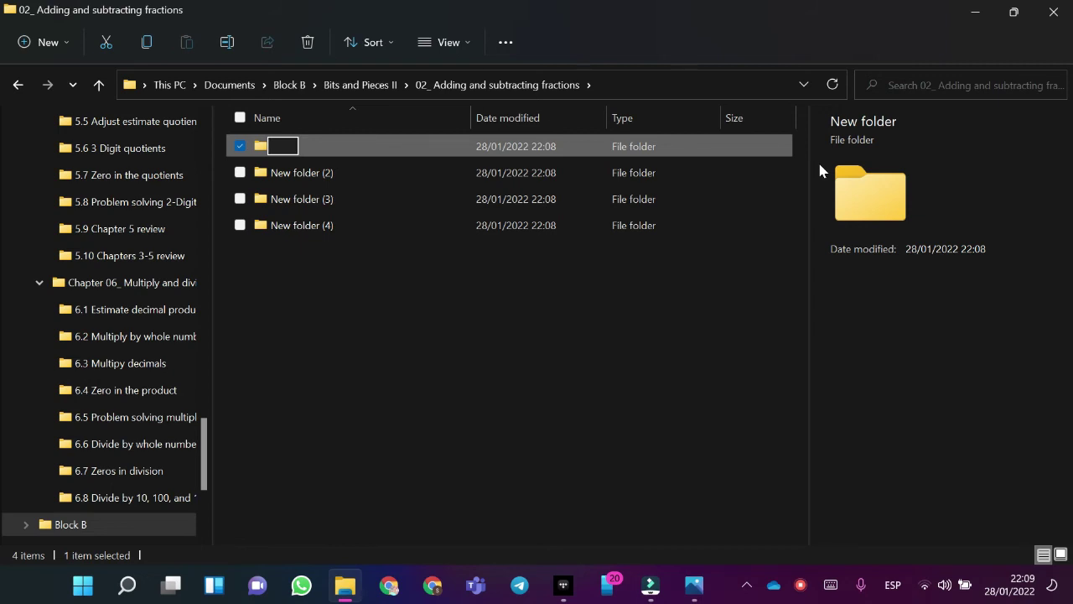
pyautogui.press('capslock')
pyautogui.write('2.1 L')
pyautogui.press('capslock')
pyautogui.write('and')
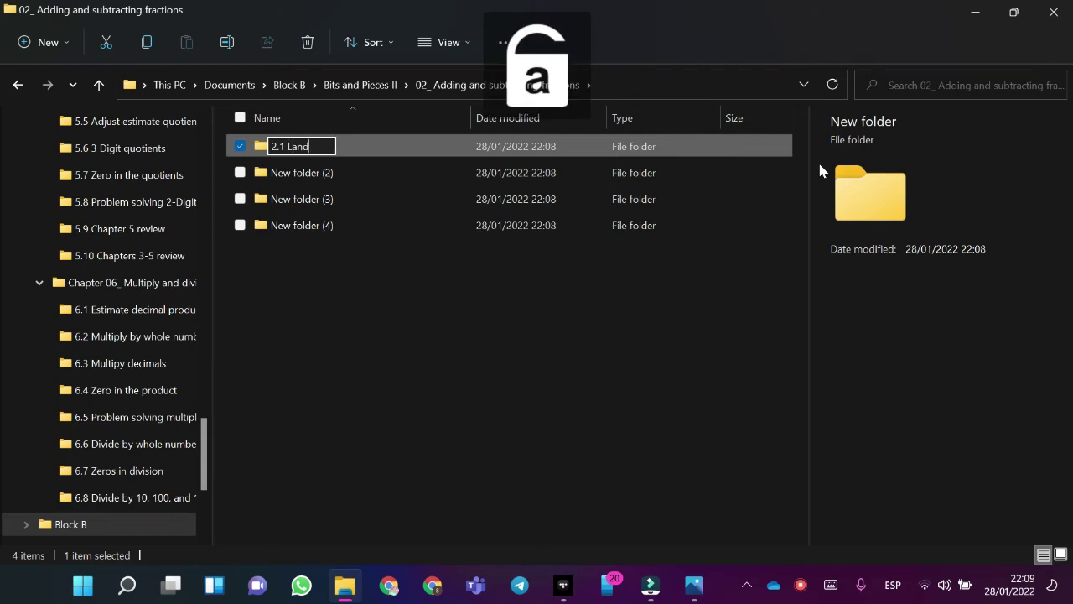
pyautogui.write(' sectio')
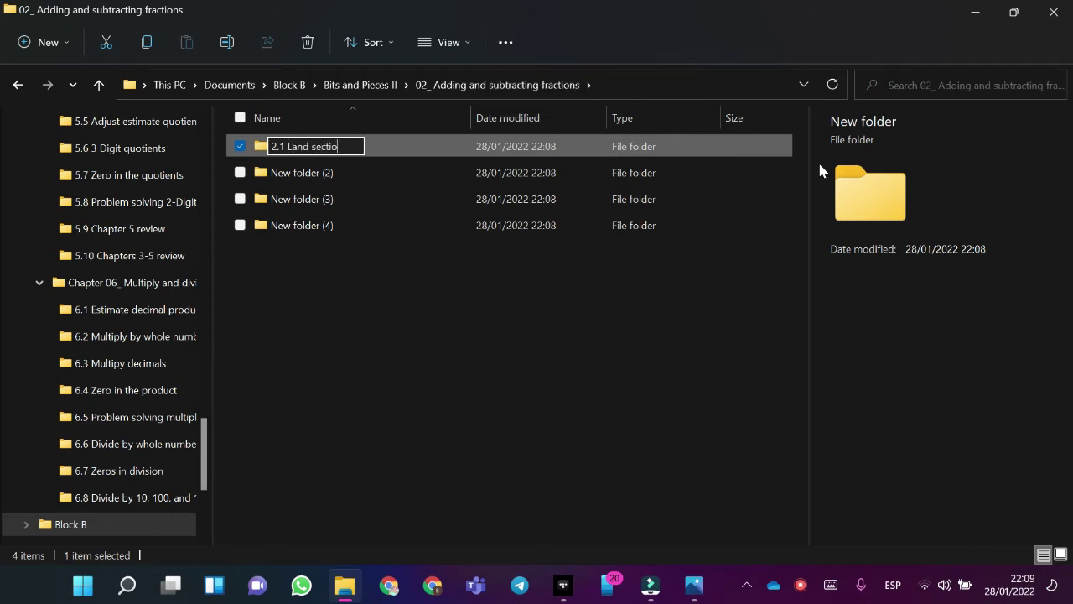
pyautogui.write('ns:')
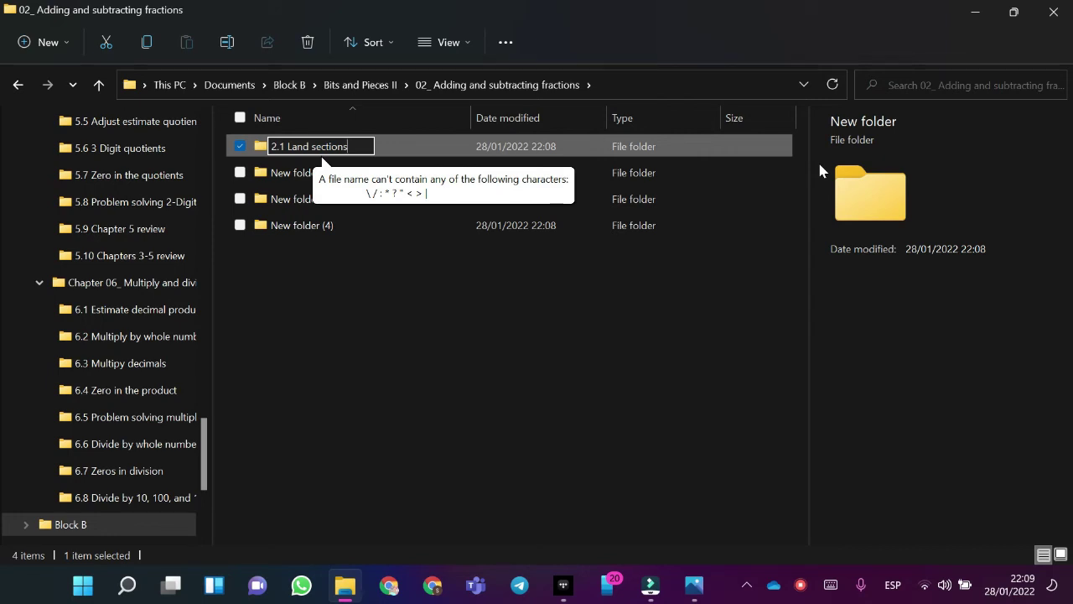
pyautogui.press('Return')
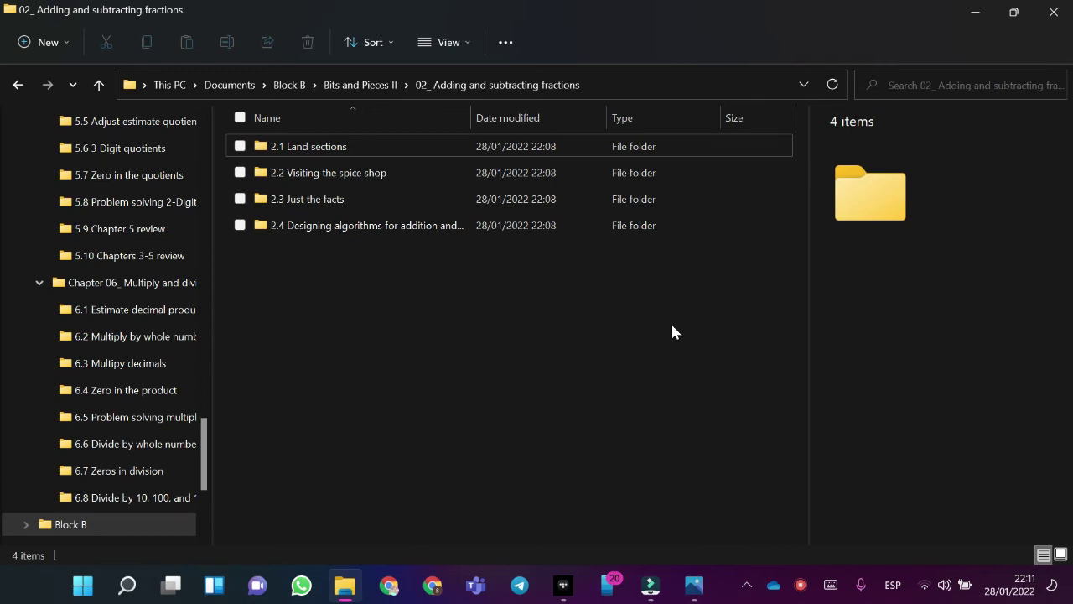
# Step: Open the 03_ Multipyng with fractions folder in Bits and Pieces II and check the Investigation 3 sections in the contents image
pyautogui.hotkey('alt', 'Tab')
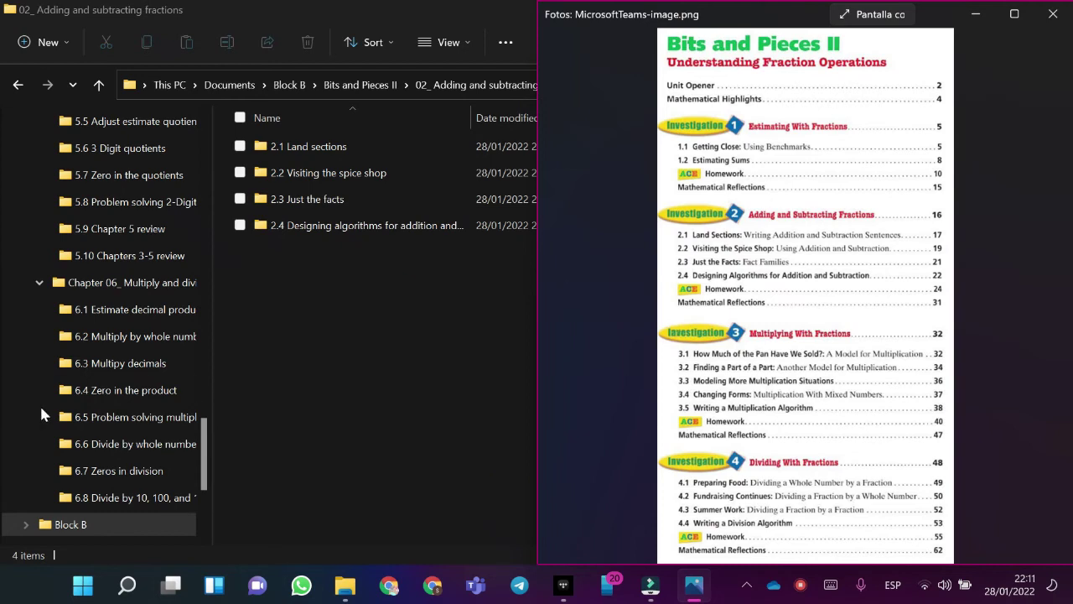
pyautogui.click(18, 84)
pyautogui.doubleClick(285, 205)
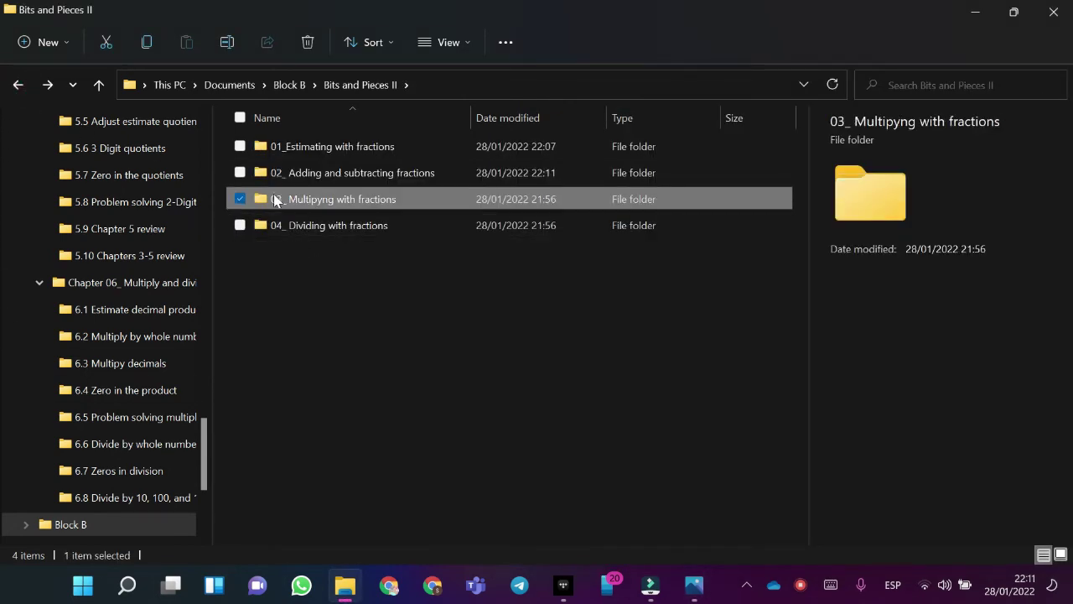
pyautogui.hotkey('alt', 'Tab')
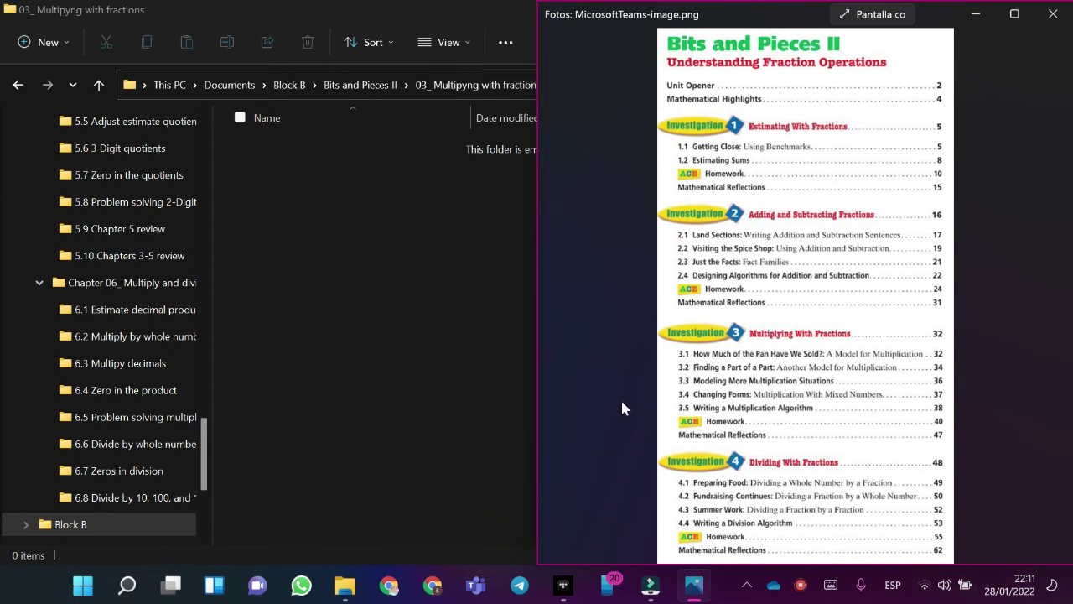
pyautogui.click(521, 383)
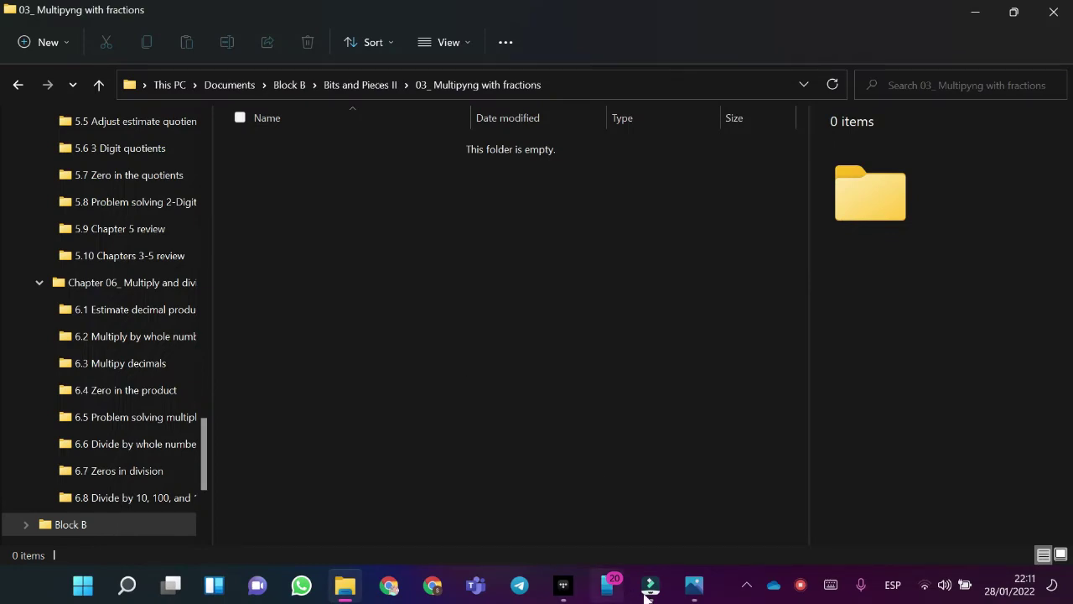
pyautogui.click(693, 584)
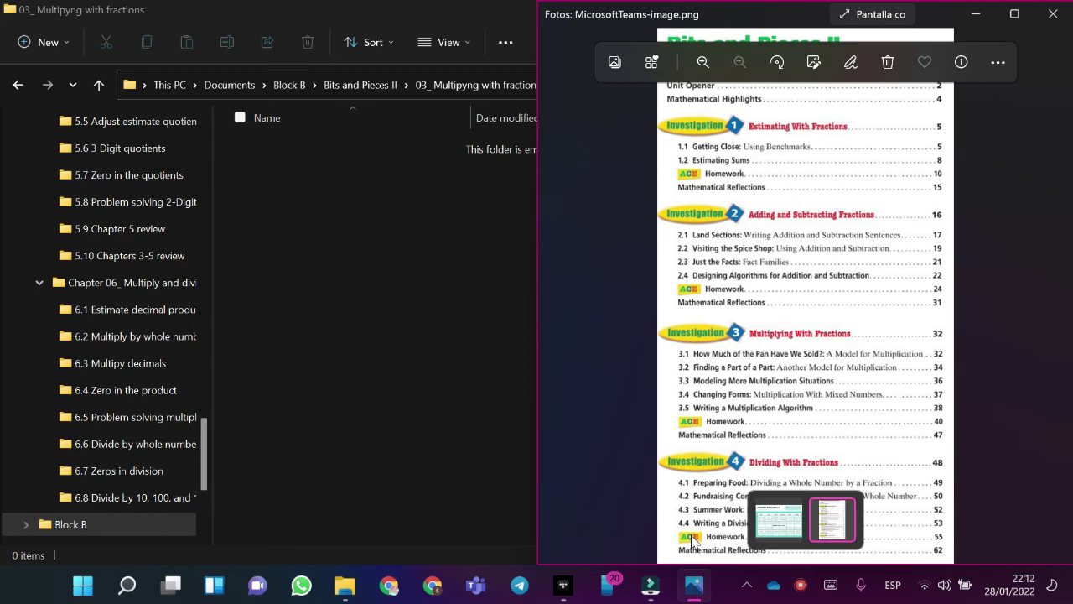
pyautogui.click(336, 342)
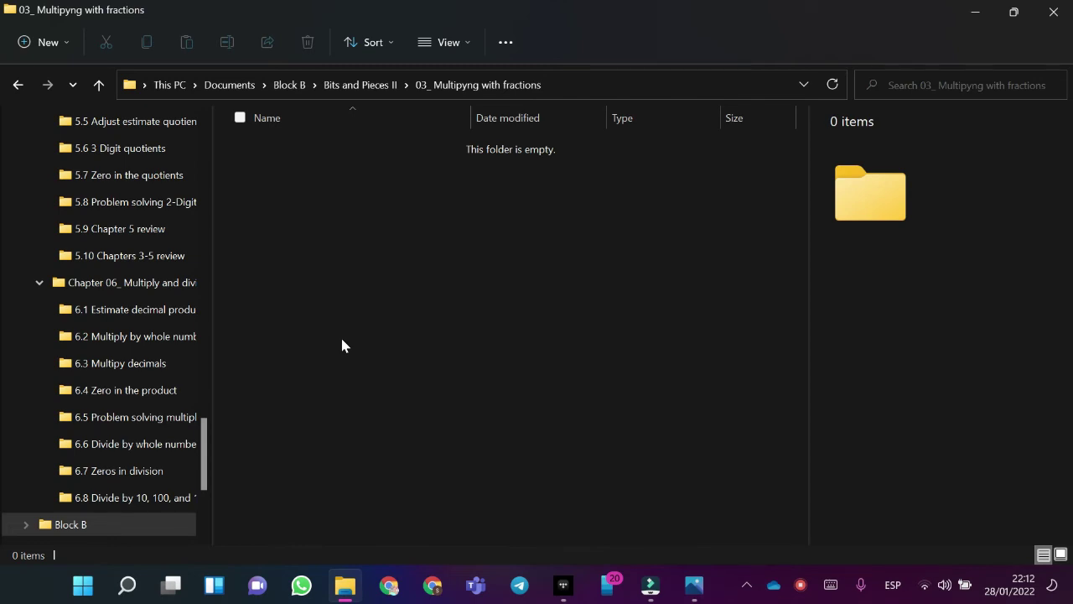
pyautogui.hotkey('alt', 'Tab')
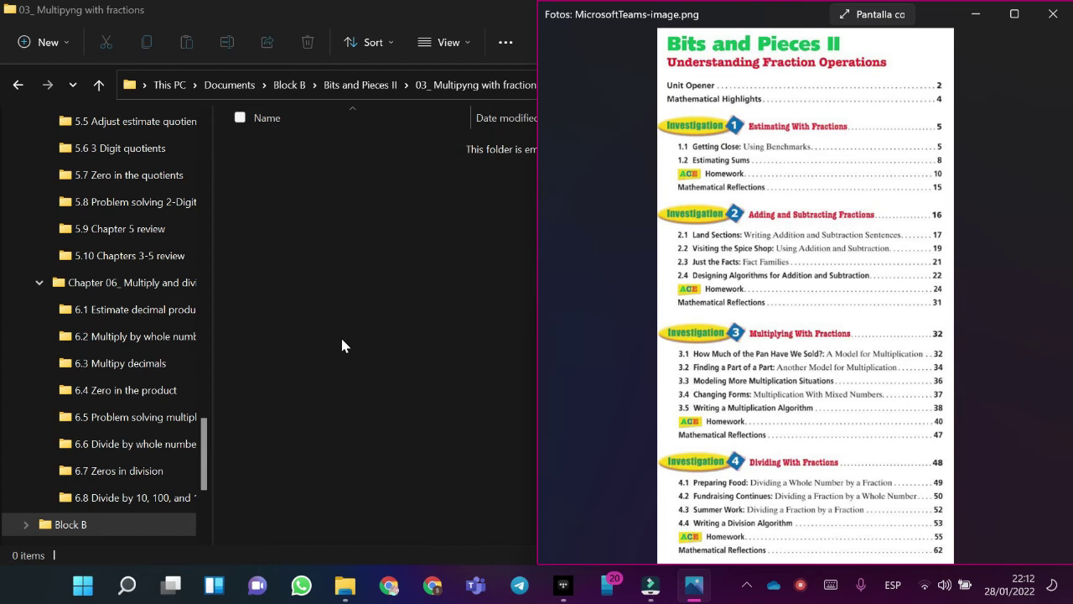
# Step: Create five new folders with default names inside 03_ Multipyng with fractions
pyautogui.click(338, 288)
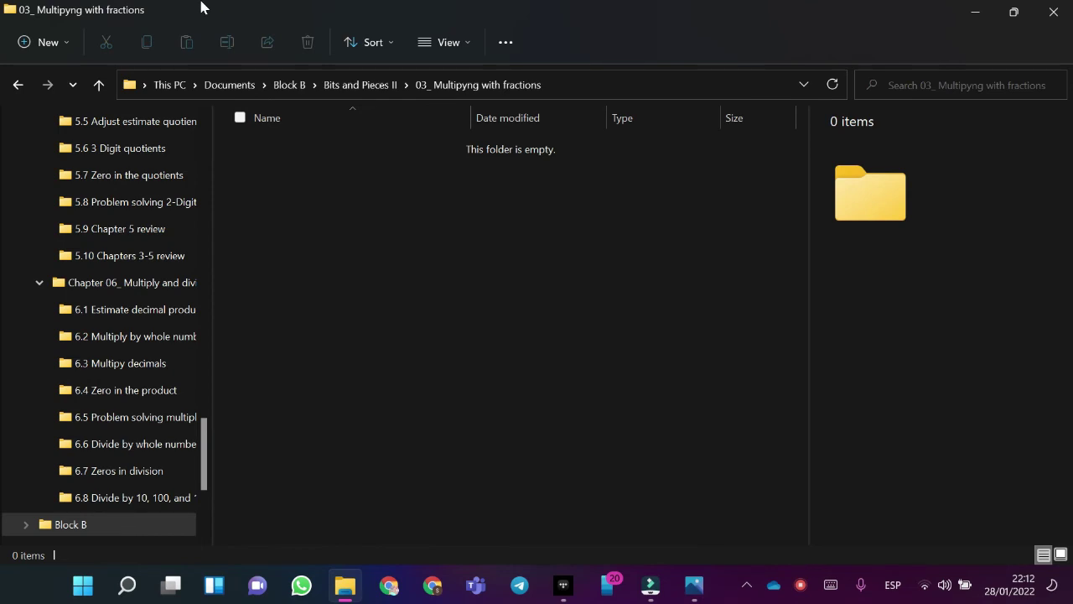
pyautogui.hotkey('ctrl', 'shift', 'n')
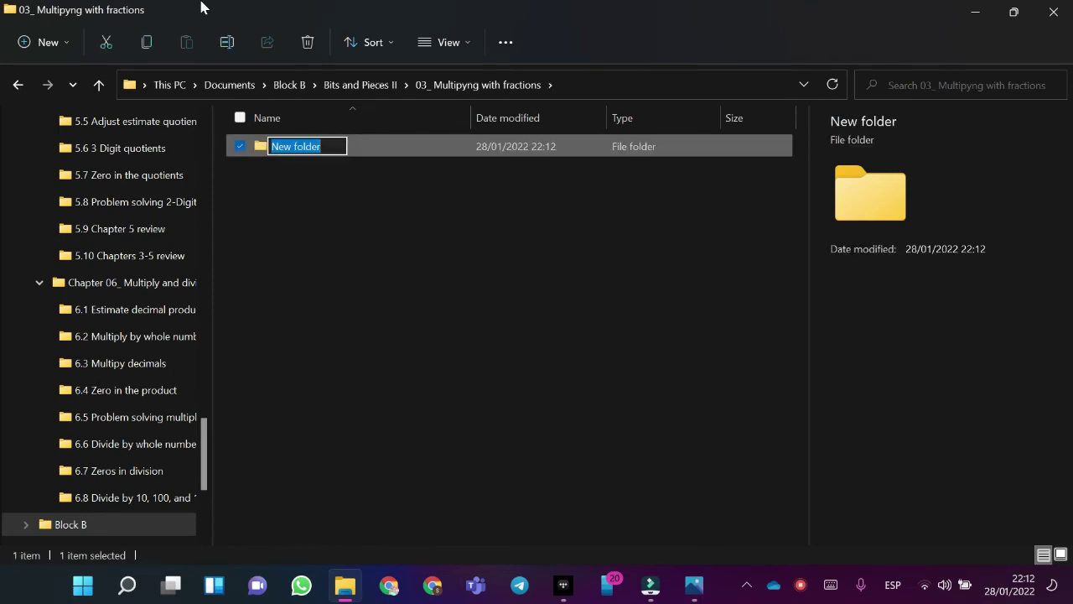
pyautogui.hotkey('ctrl', 'shift', 'n')
pyautogui.hotkey('ctrl', 'shift', 'n')
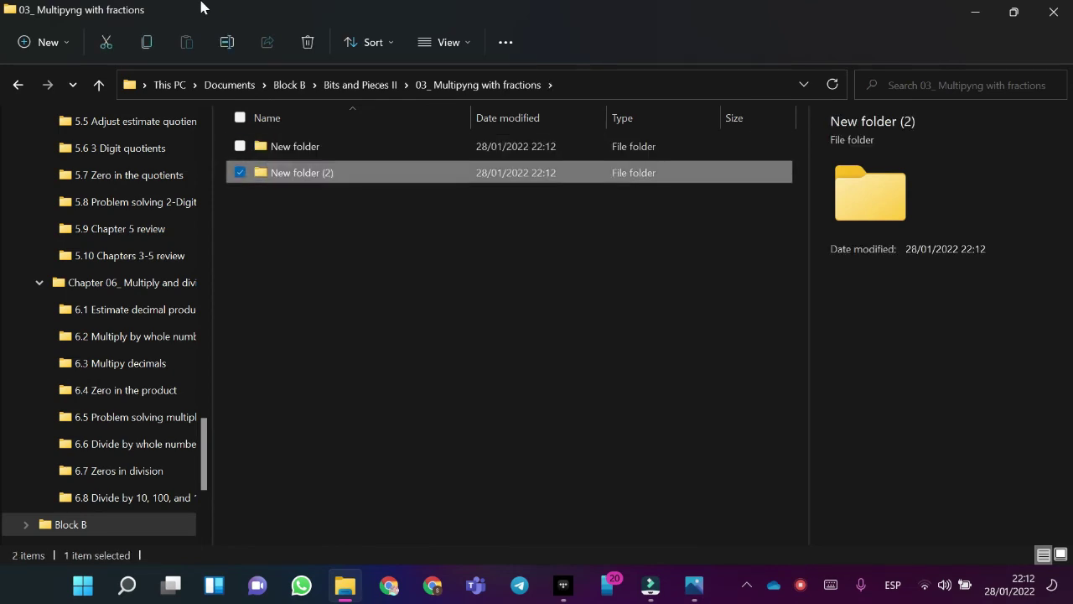
pyautogui.hotkey('ctrl', 'shift', 'n')
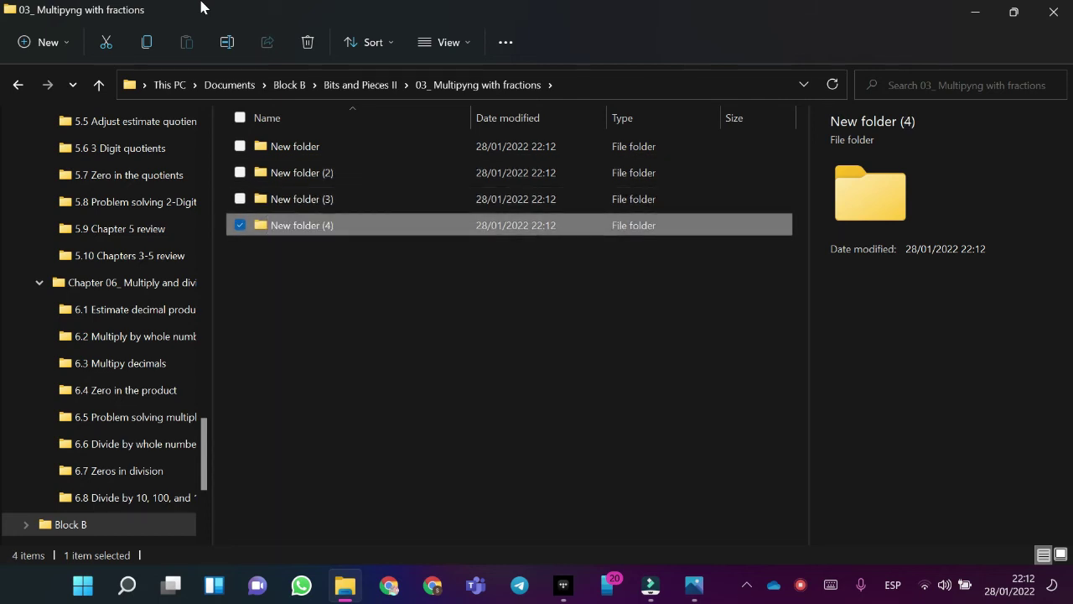
pyautogui.hotkey('ctrl', 'shift', 'n')
# Step: Check section 3.1 in the contents image and rename the first new folder as "3.1 How much of the pan have we sold"
pyautogui.click(349, 146)
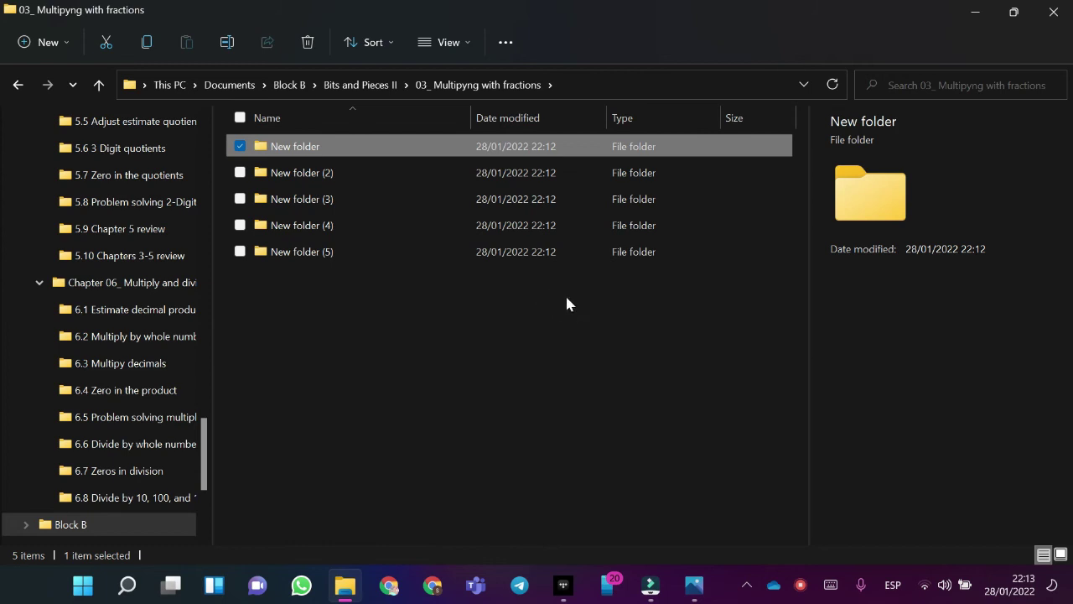
pyautogui.hotkey('alt', 'Tab')
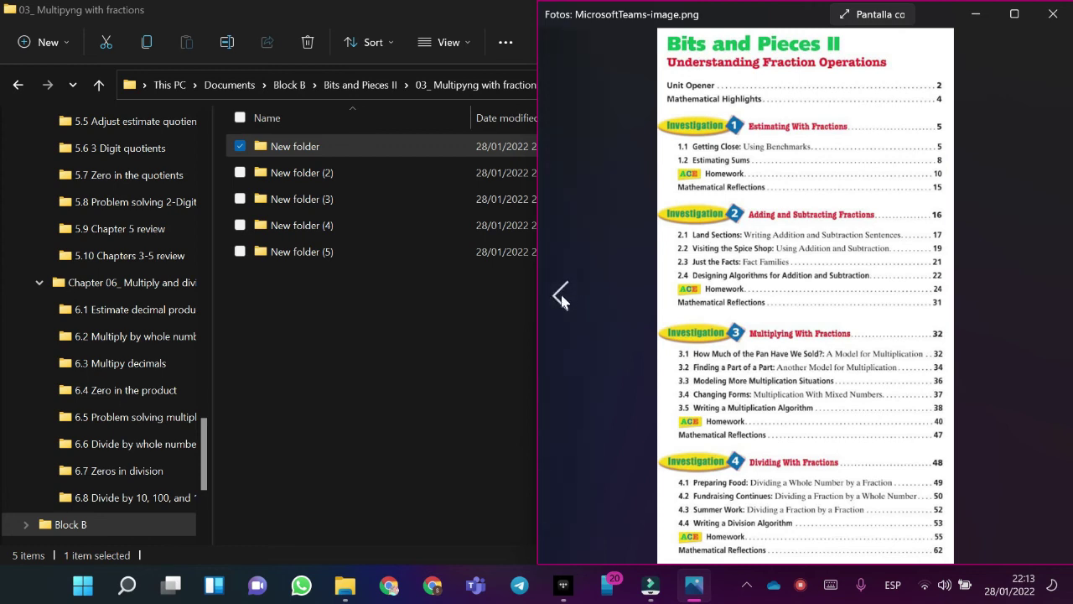
pyautogui.click(403, 155)
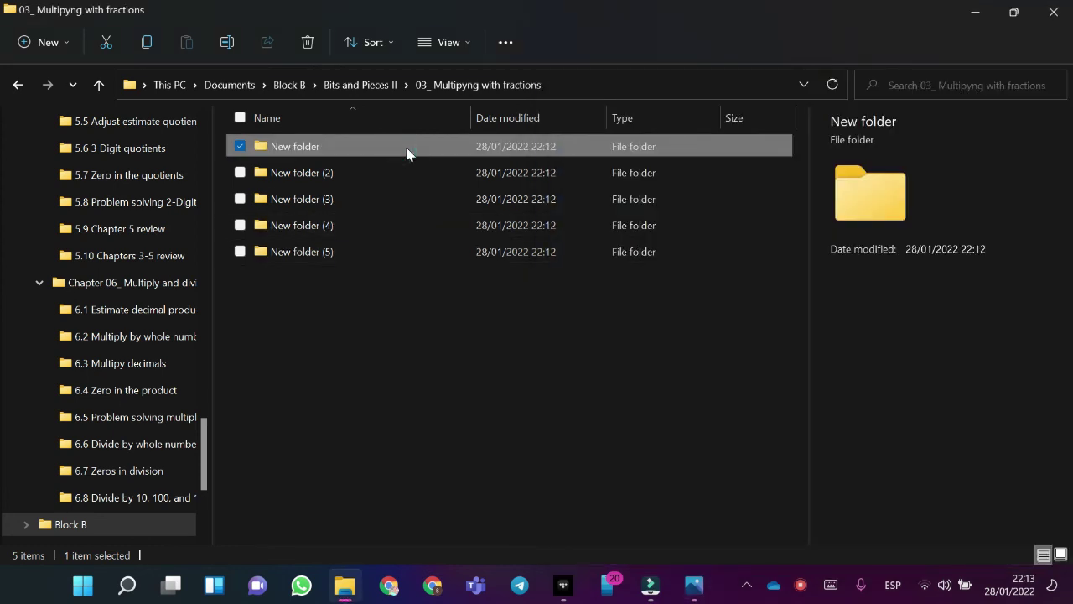
pyautogui.press('F2')
pyautogui.press('BackSpace')
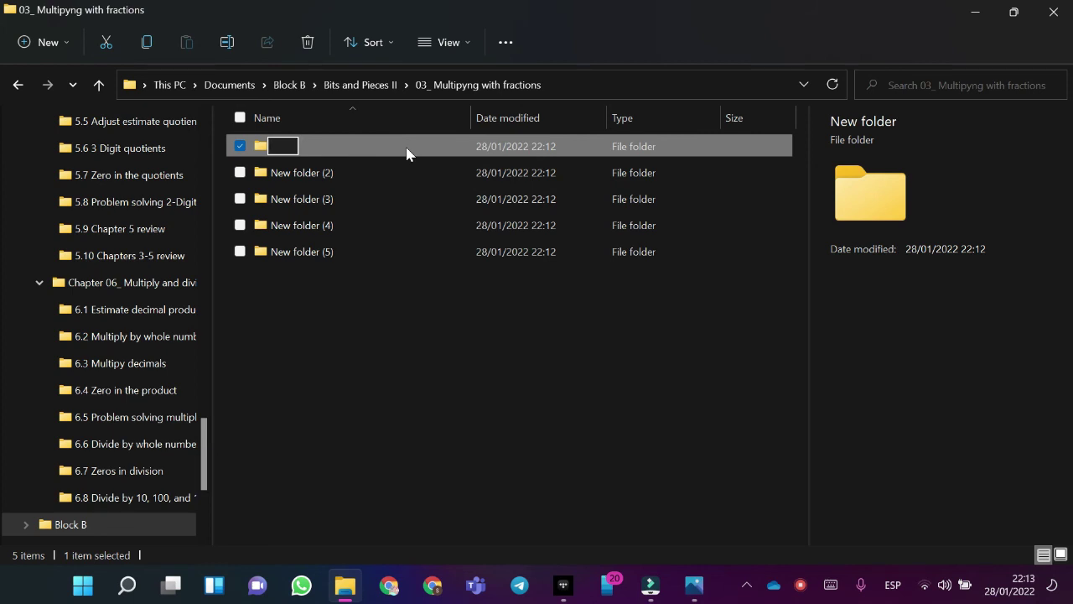
pyautogui.write('3.1')
pyautogui.press('capslock')
pyautogui.write('H')
pyautogui.press('capslock')
pyautogui.write('ow ')
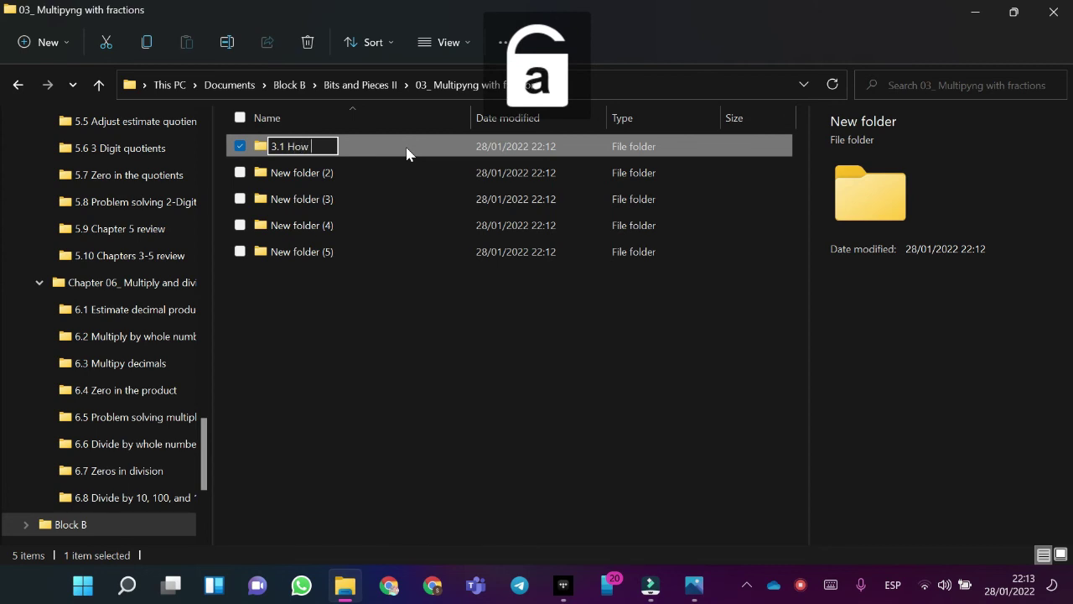
pyautogui.write('much of the pa')
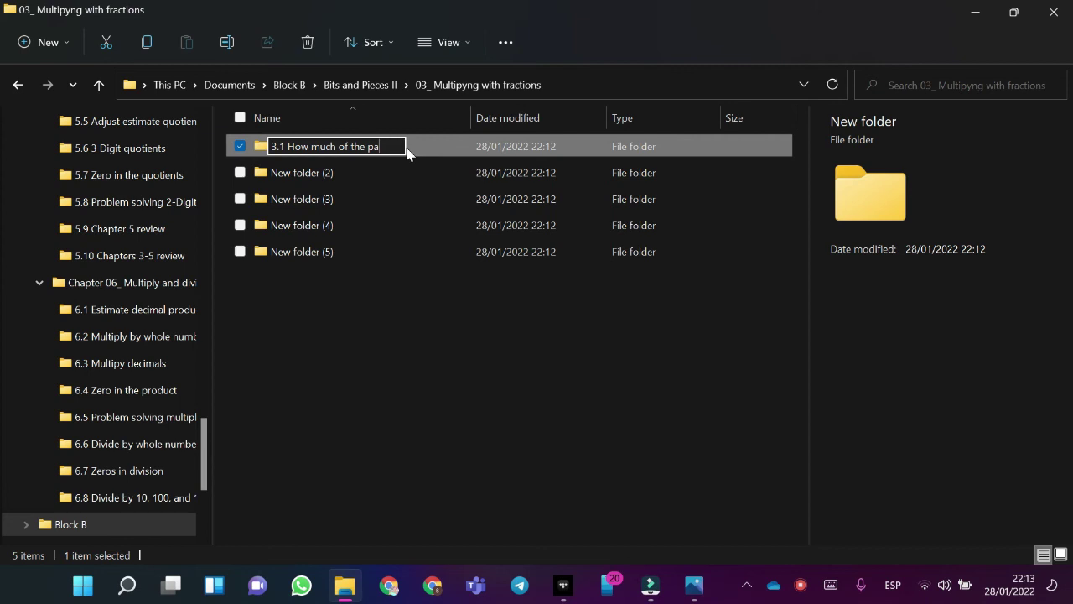
pyautogui.write('n have ')
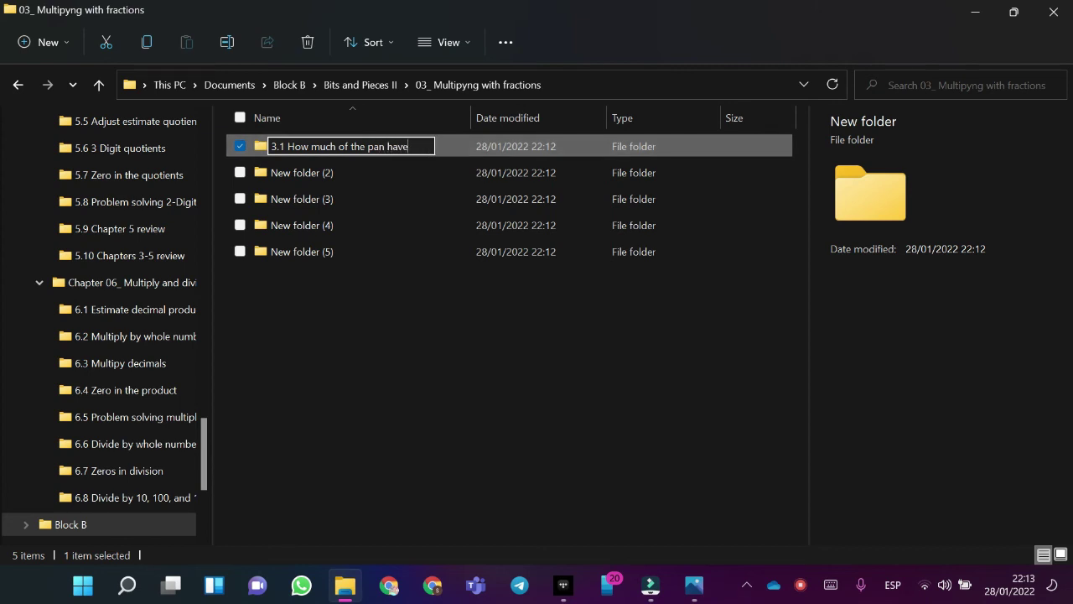
pyautogui.write('we sold=')
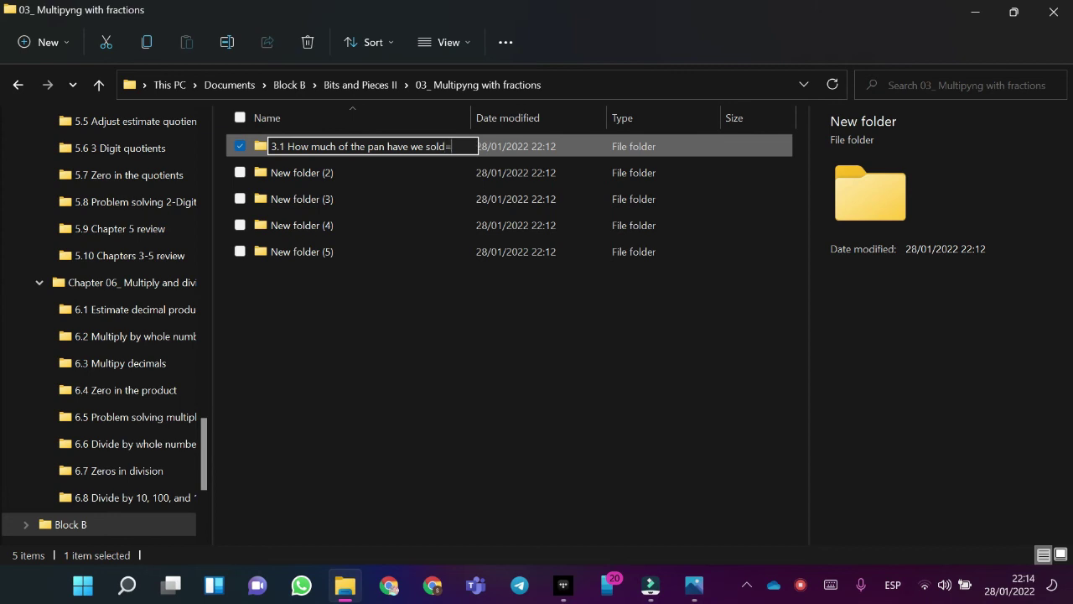
pyautogui.write('?')
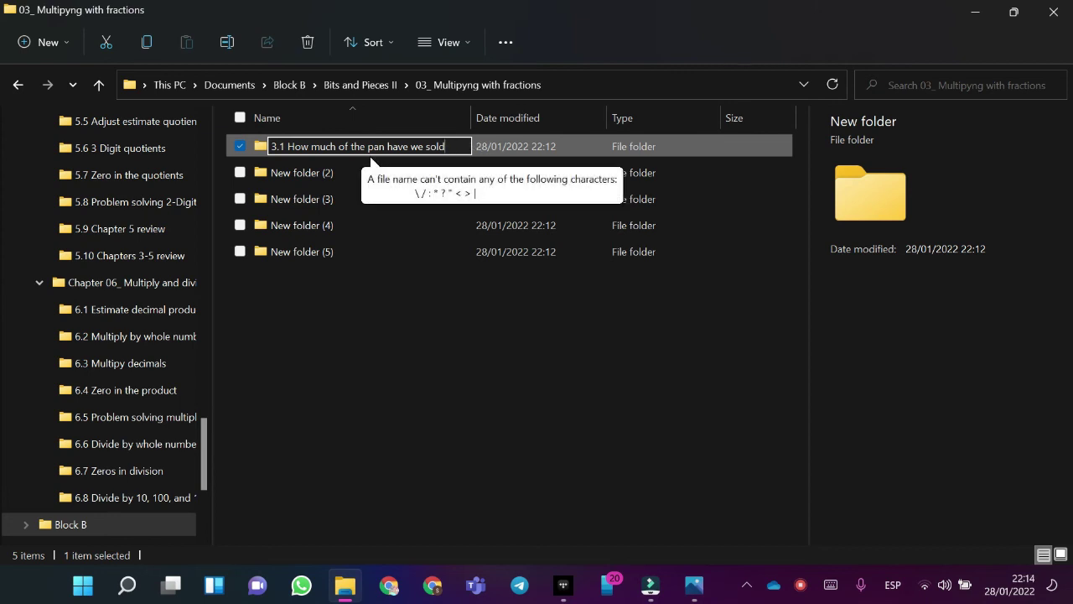
pyautogui.press('Return')
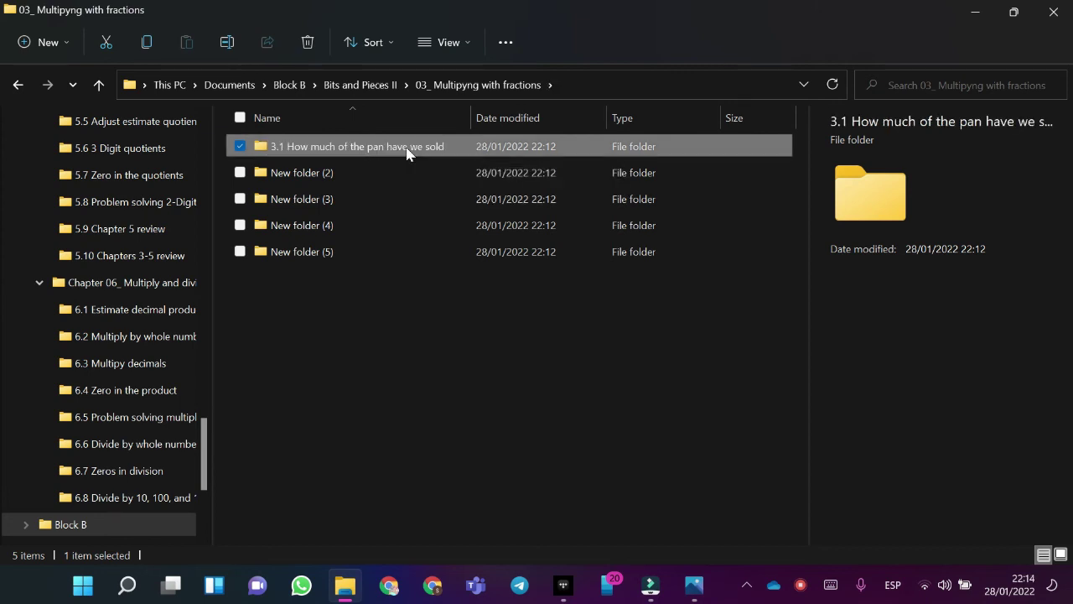
pyautogui.click(528, 434)
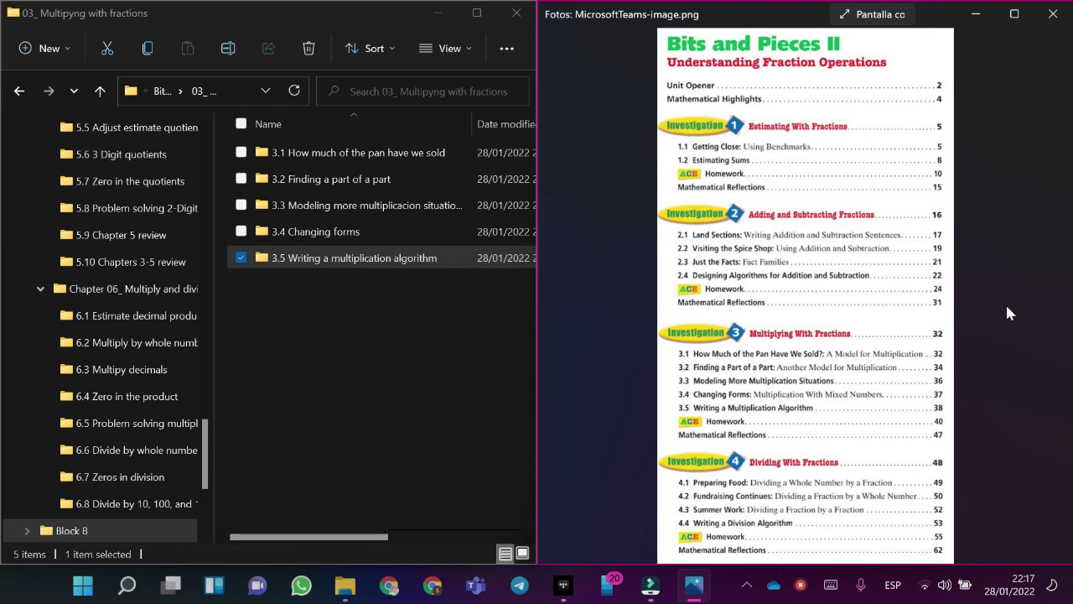
# Step: Go back to Bits and Pieces II, open the 04_ Dividing with fractions folder and maximize the window
pyautogui.click(19, 90)
pyautogui.doubleClick(419, 233)
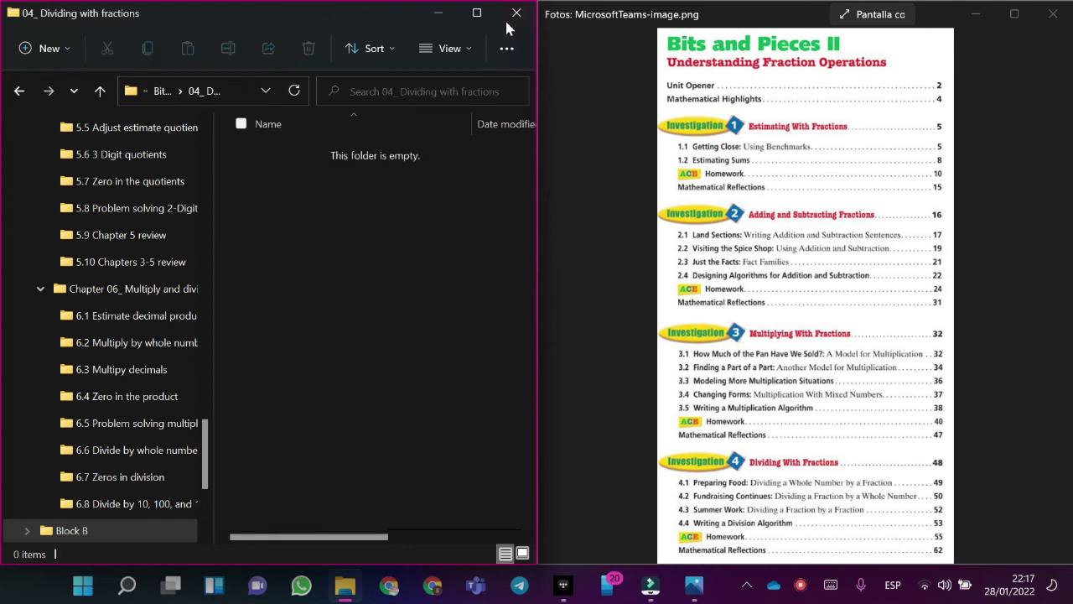
pyautogui.click(476, 13)
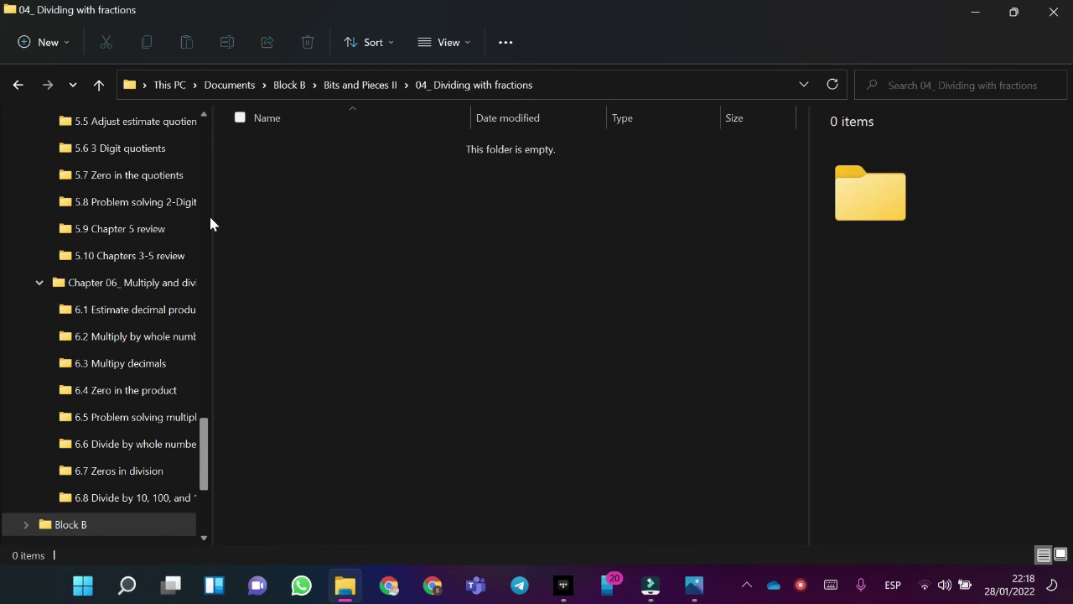
# Step: Create four new folders with default names inside 04_ Dividing with fractions
pyautogui.hotkey('ctrl', 'shift', 'n')
pyautogui.press('Return')
pyautogui.hotkey('ctrl', 'shift', 'n')
pyautogui.press('Return')
pyautogui.hotkey('ctrl', 'shift', 'n')
pyautogui.press('Return')
pyautogui.hotkey('ctrl', 'shift', 'n')
pyautogui.press('Return')
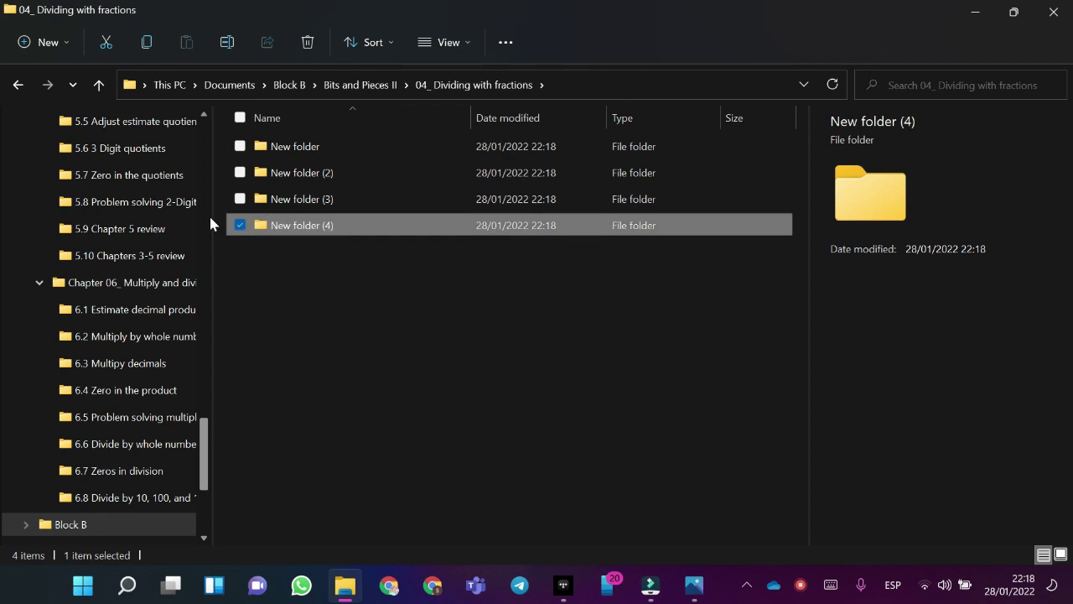
pyautogui.click(537, 501)
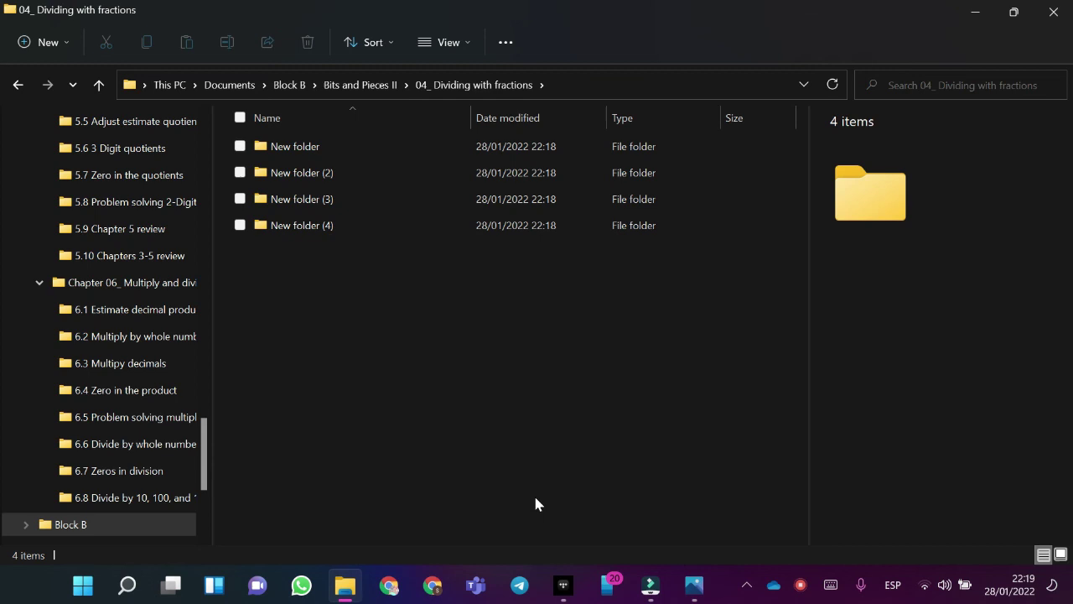
# Step: Check section 4.1 in the contents image and rename the first new folder as "4.1 Preparing food"
pyautogui.press('Down')
pyautogui.press('Up')
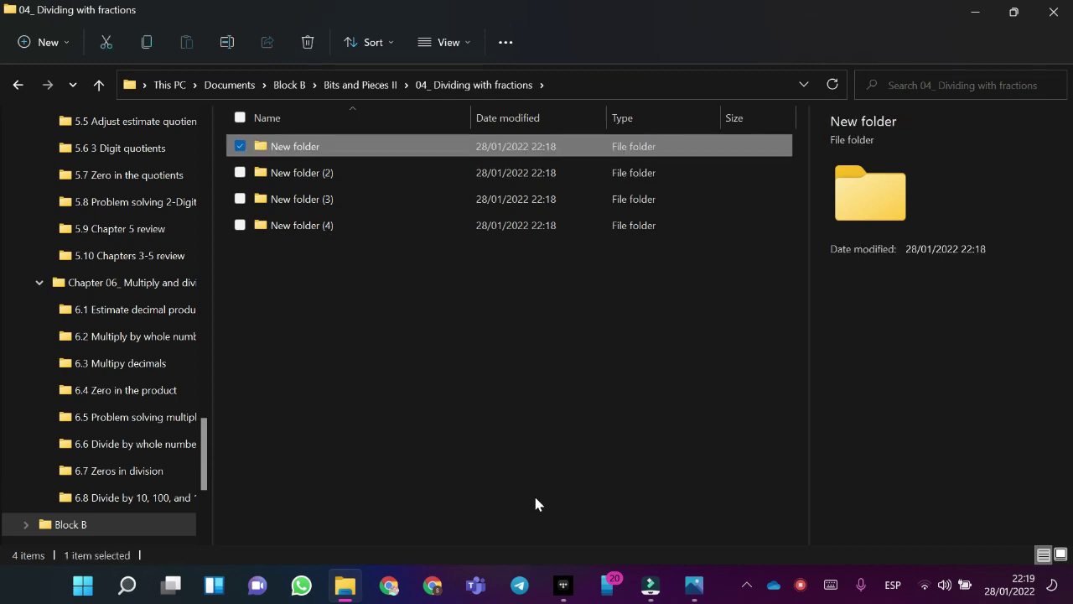
pyautogui.hotkey('alt', 'Tab')
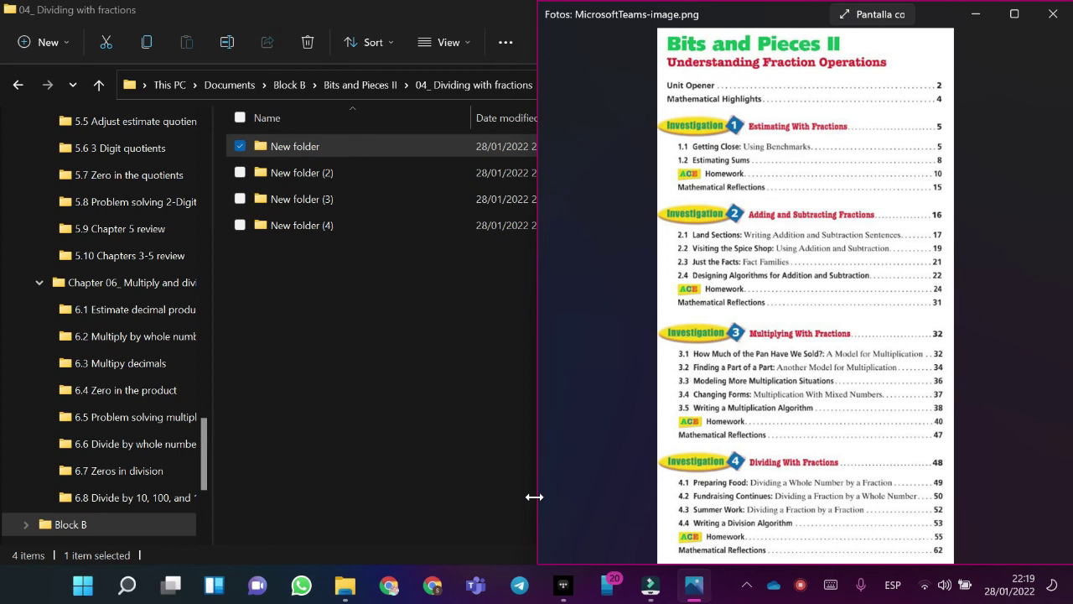
pyautogui.hotkey('alt', 'Tab')
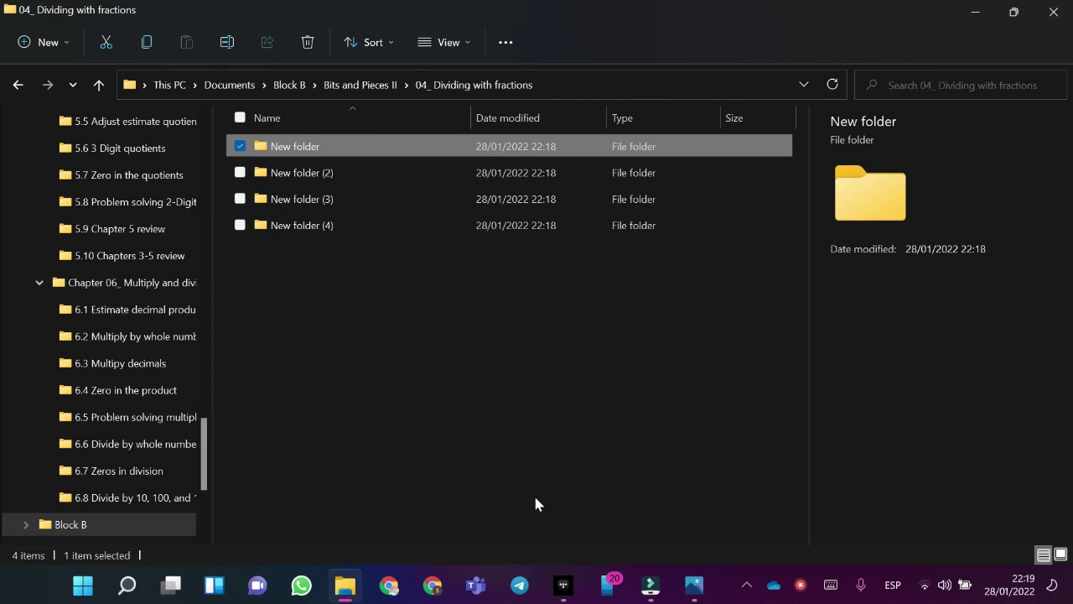
pyautogui.press('F2')
pyautogui.press('BackSpace')
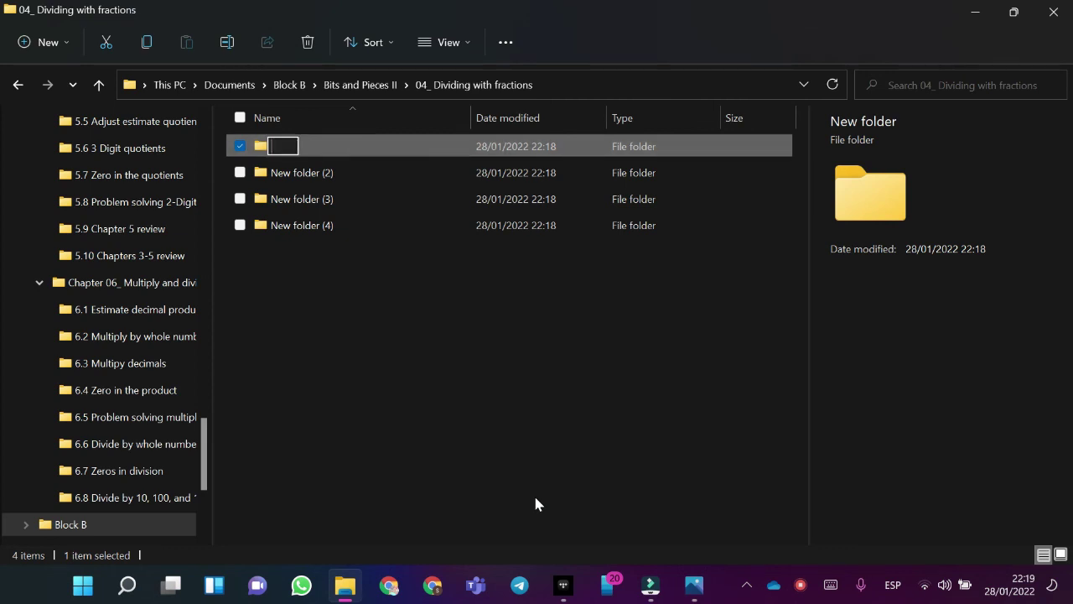
pyautogui.write('4.1')
pyautogui.press('capslock')
pyautogui.write('P')
pyautogui.press('capslock')
pyautogui.write('re')
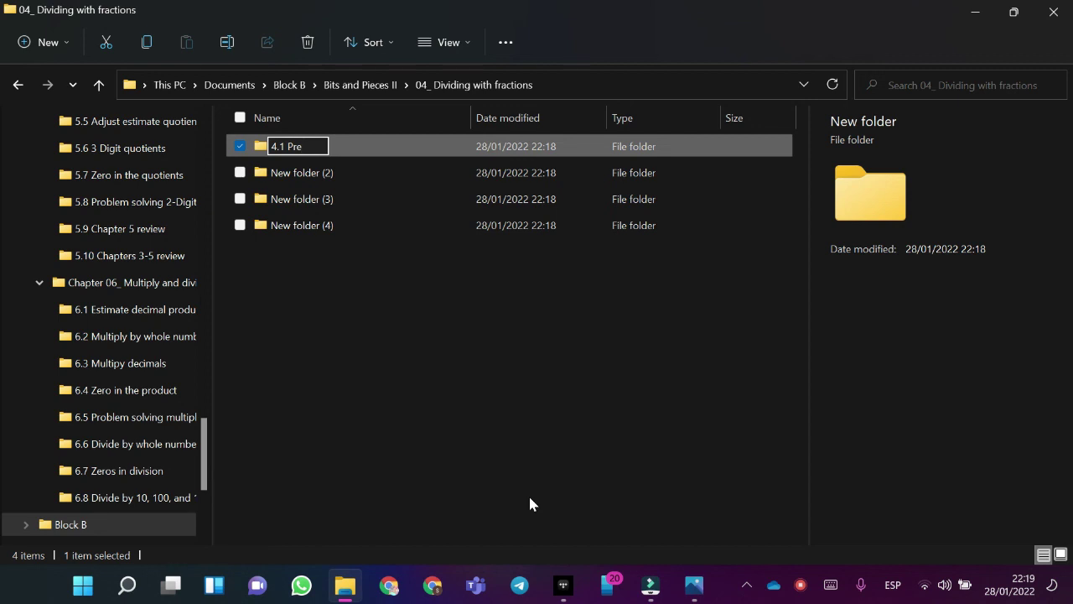
pyautogui.write('paring ')
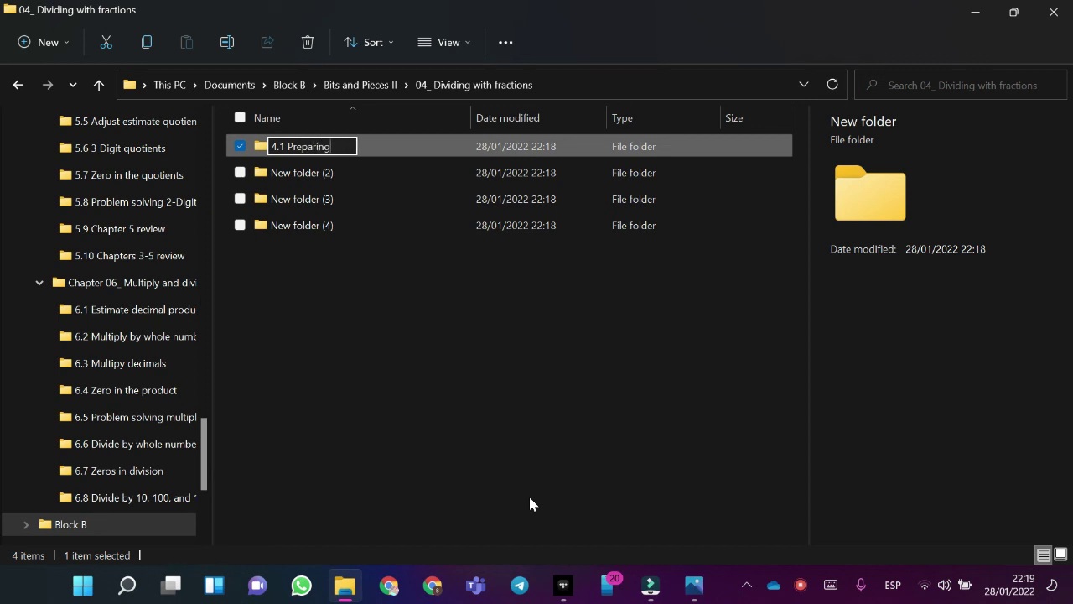
pyautogui.write('food')
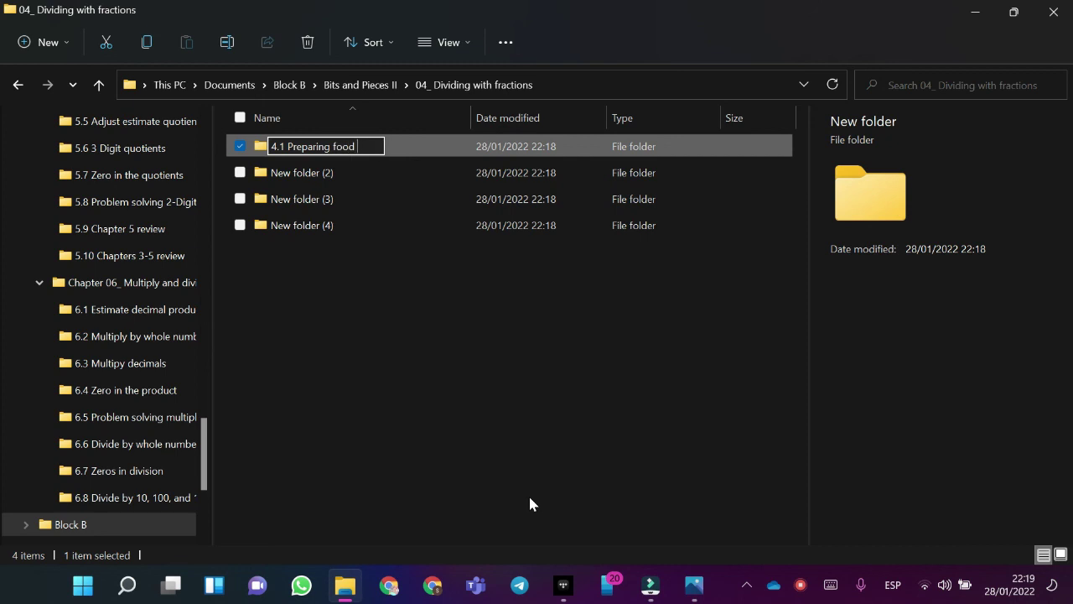
pyautogui.press('Return')
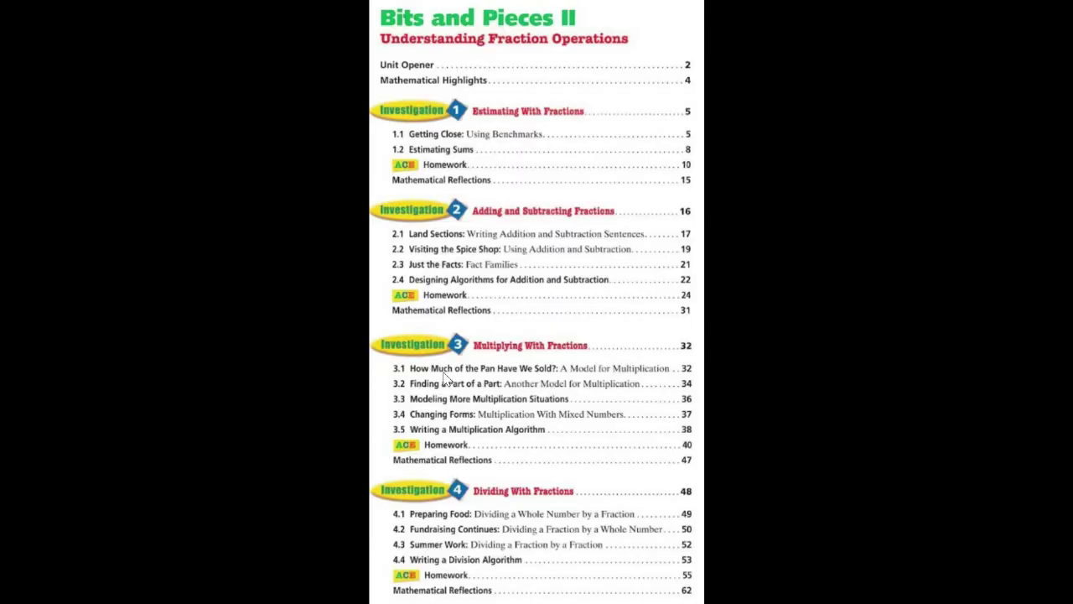
# Step: Leave the full-screen contents image and open the 01_Estimating with fractions folder in Bits and Pieces II
pyautogui.press('Escape')
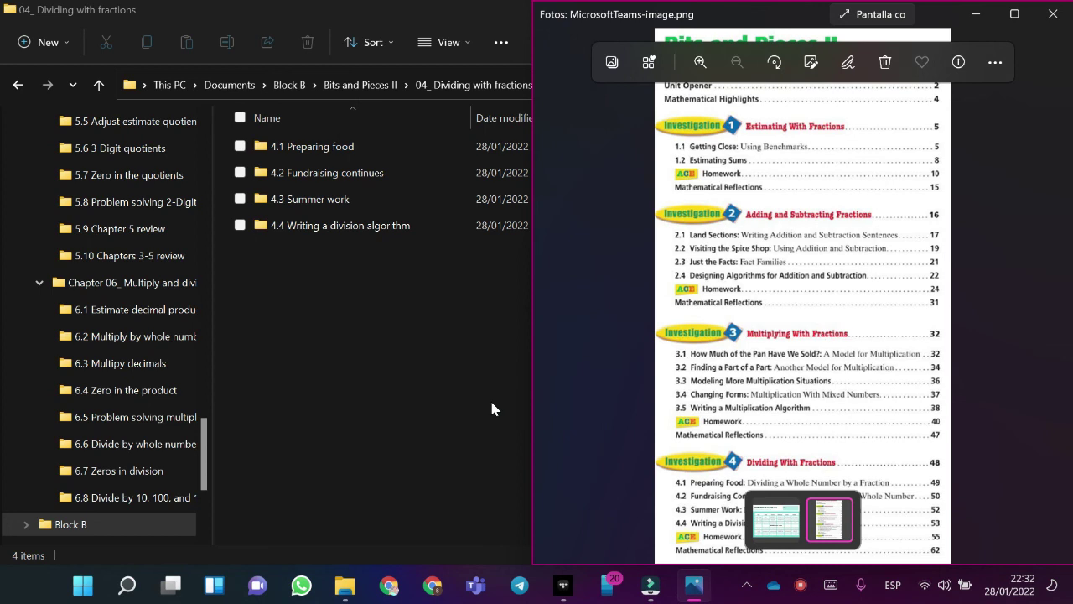
pyautogui.click(492, 411)
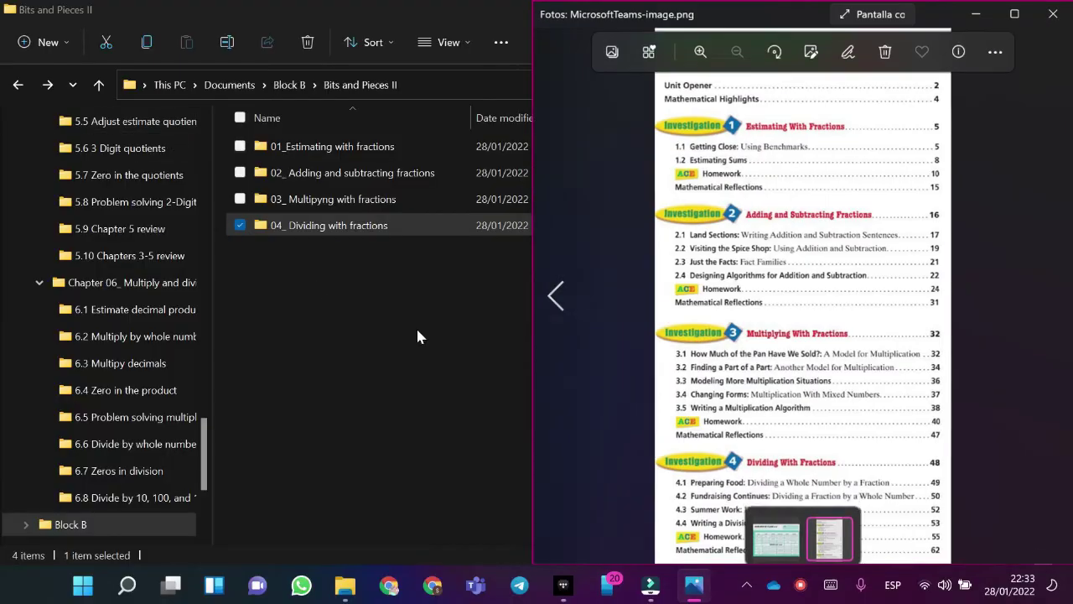
pyautogui.doubleClick(257, 146)
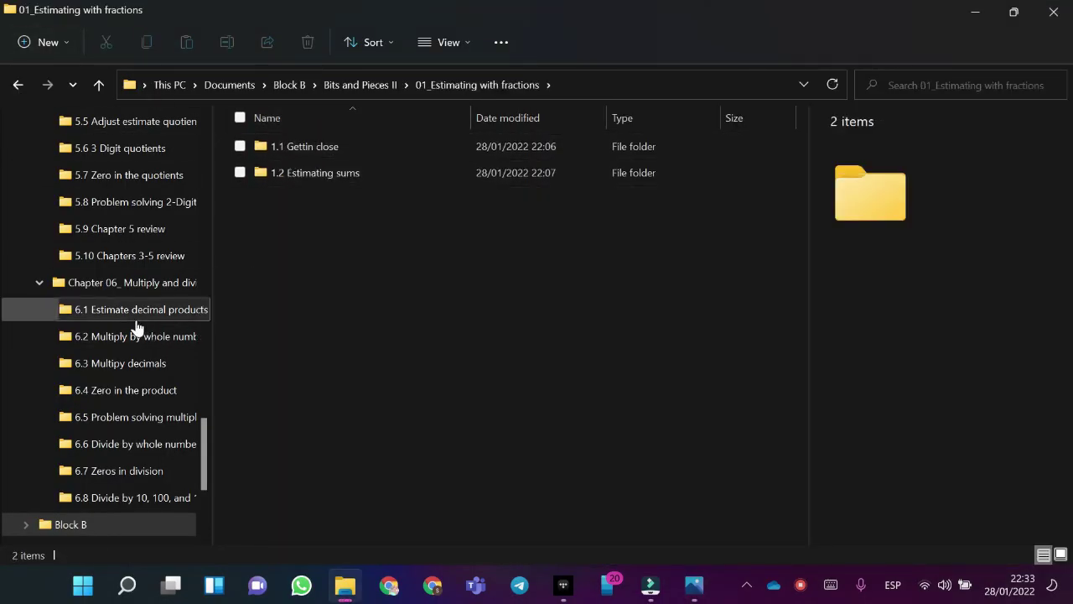
# Step: Expand Block B, Bits and Pieces II and its four investigation folders in the folder tree to review their sections
pyautogui.scroll(-3, 138, 327)
pyautogui.click(24, 391)
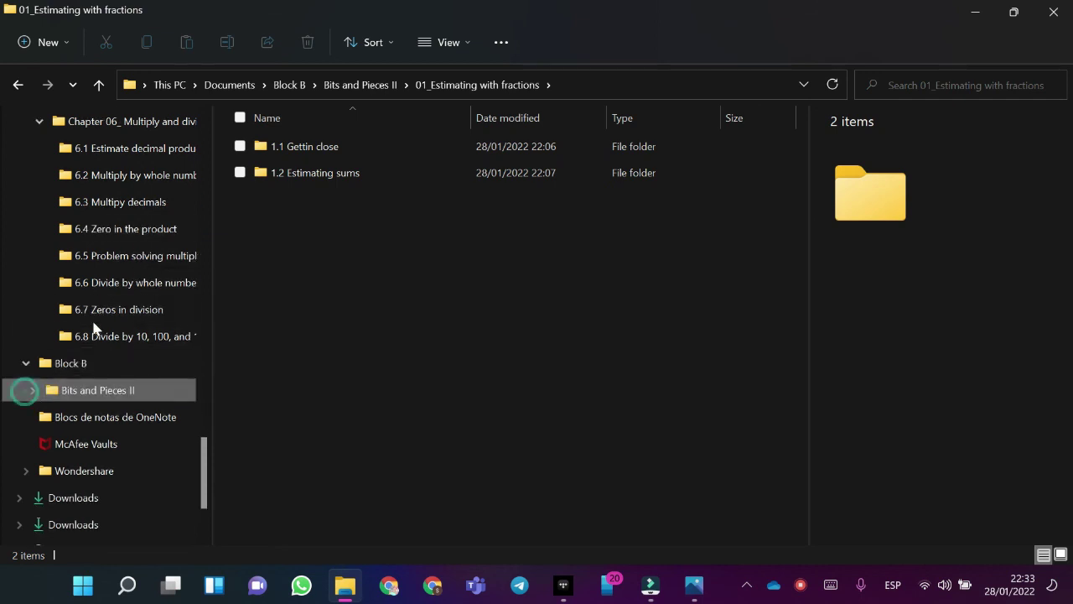
pyautogui.click(32, 334)
pyautogui.click(39, 283)
pyautogui.click(38, 363)
pyautogui.scroll(-1, 112, 312)
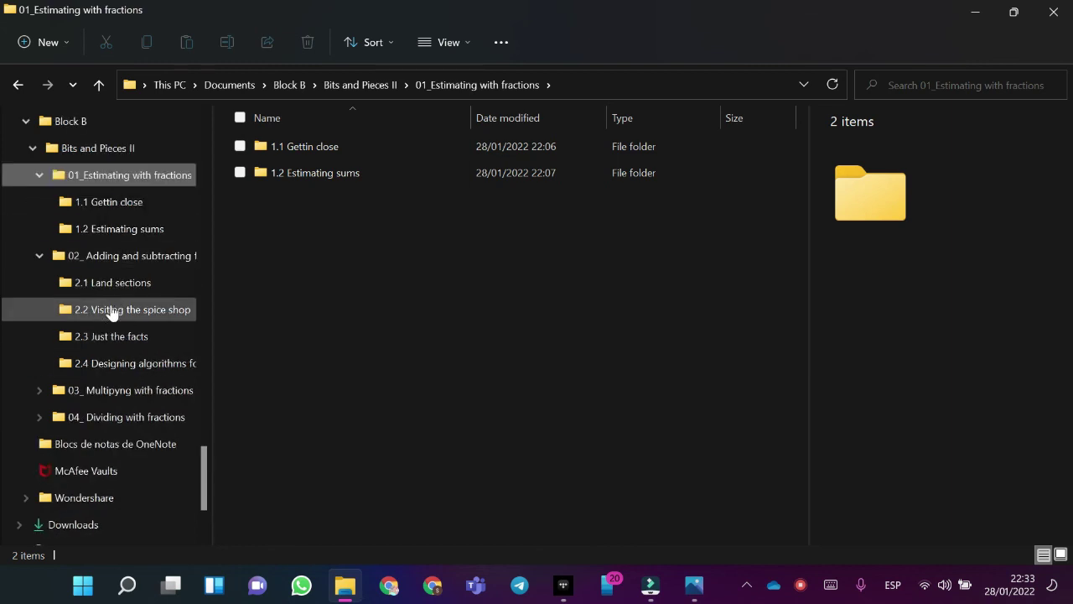
pyautogui.click(39, 390)
pyautogui.scroll(-2, 59, 394)
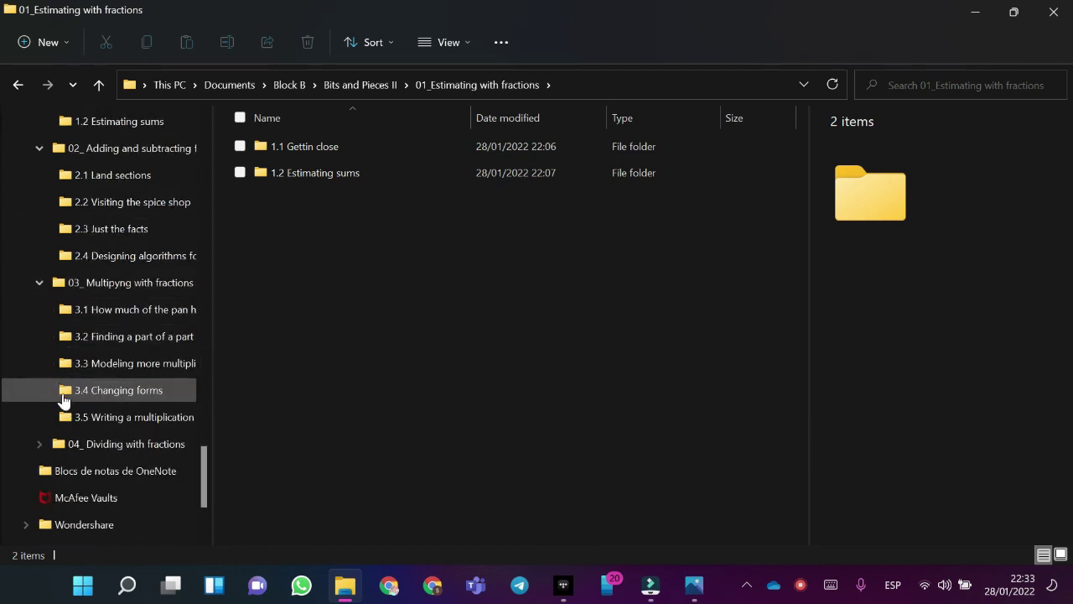
pyautogui.click(39, 443)
pyautogui.scroll(-2, 73, 354)
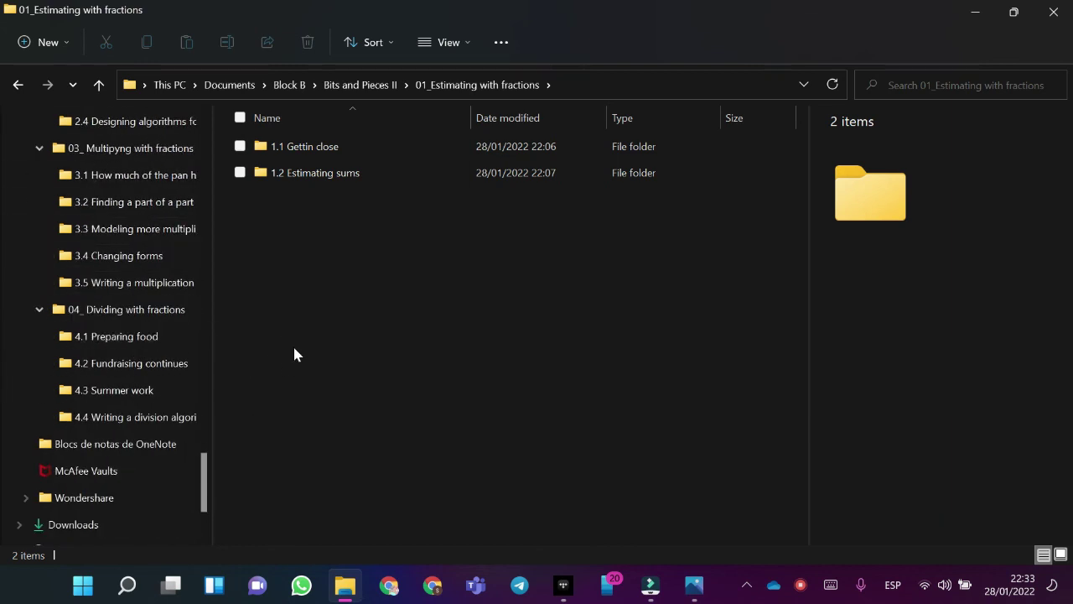
pyautogui.scroll(3, 176, 336)
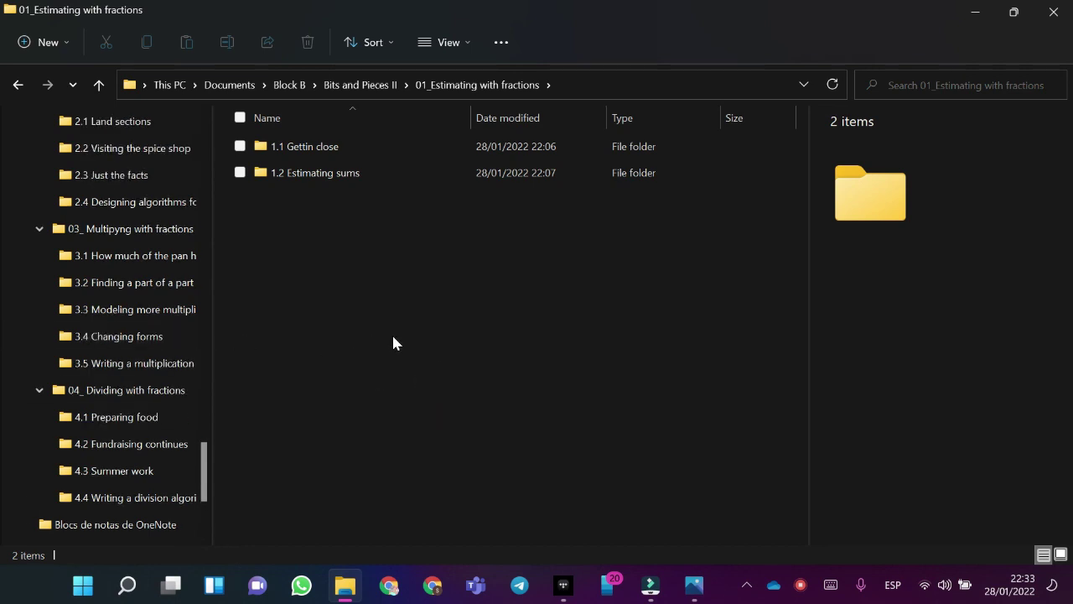
pyautogui.scroll(1, 67, 348)
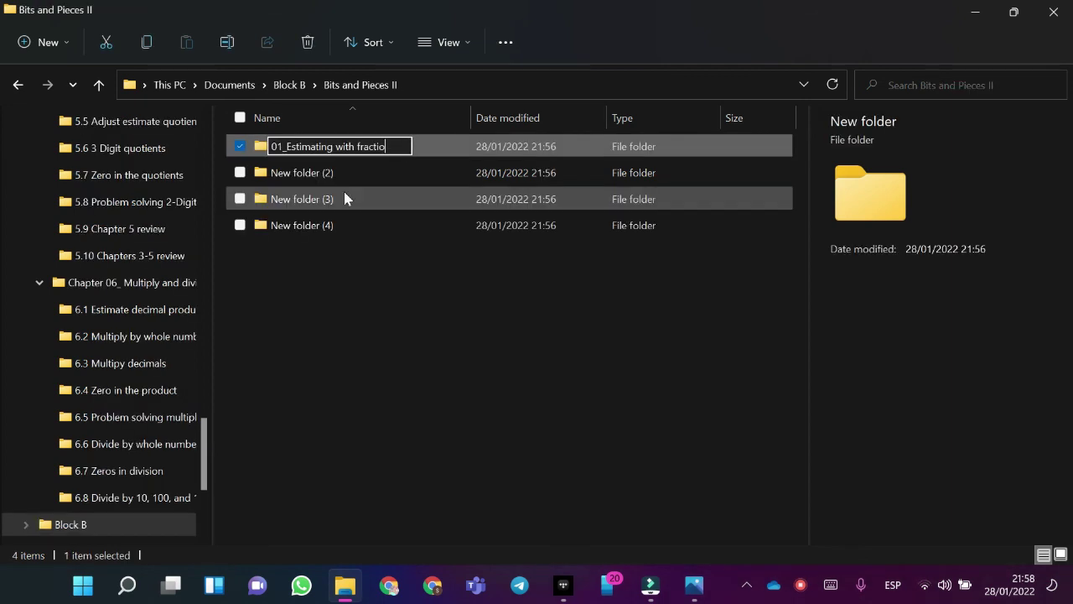
# Step: Complete the name of the first new folder in Bits and Pieces II as "01_Estimating with fractions"
pyautogui.write('ns')
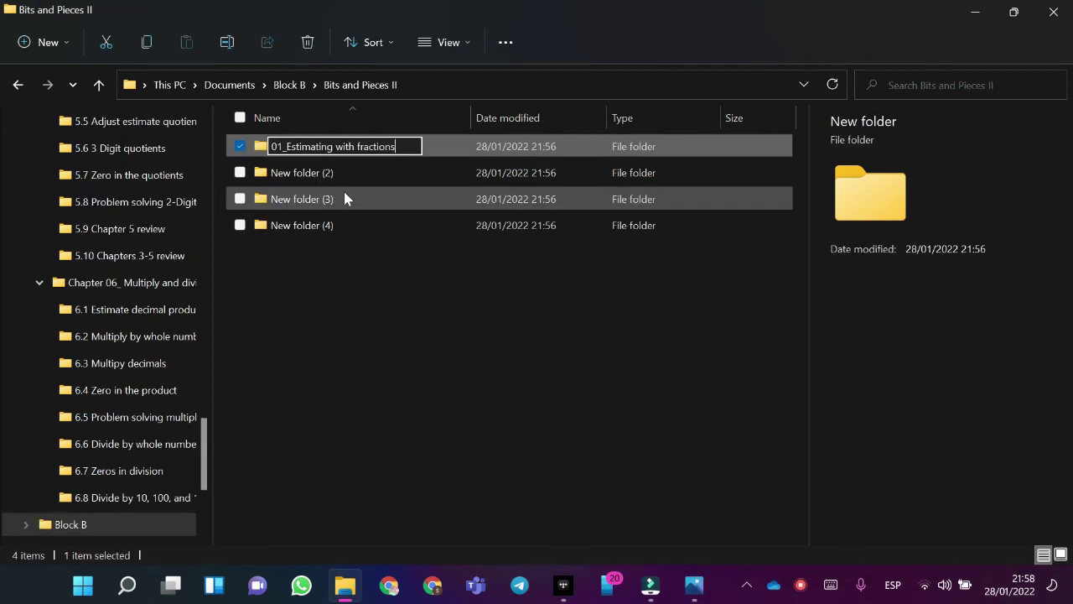